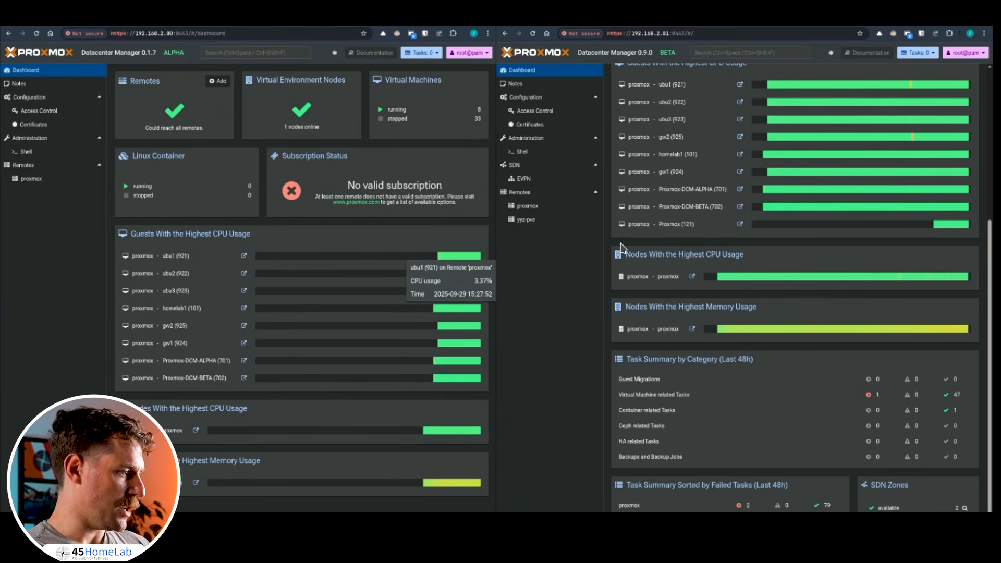
Find the Alpha-to-Beta upgrade guide from the Datacenter Manager roadmap wiki page.
scroll(689, 239, "up", 5)
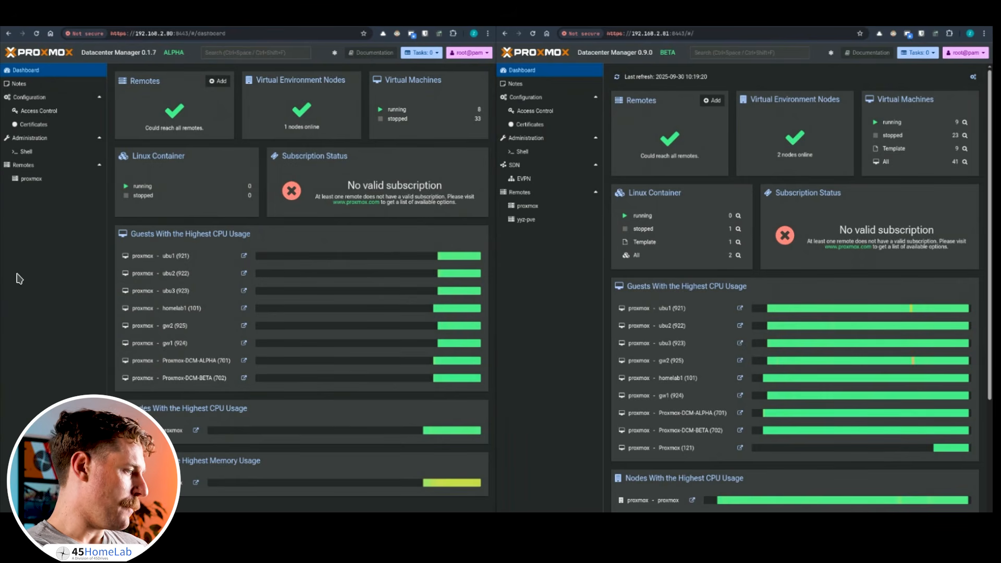
left_click(116, 24)
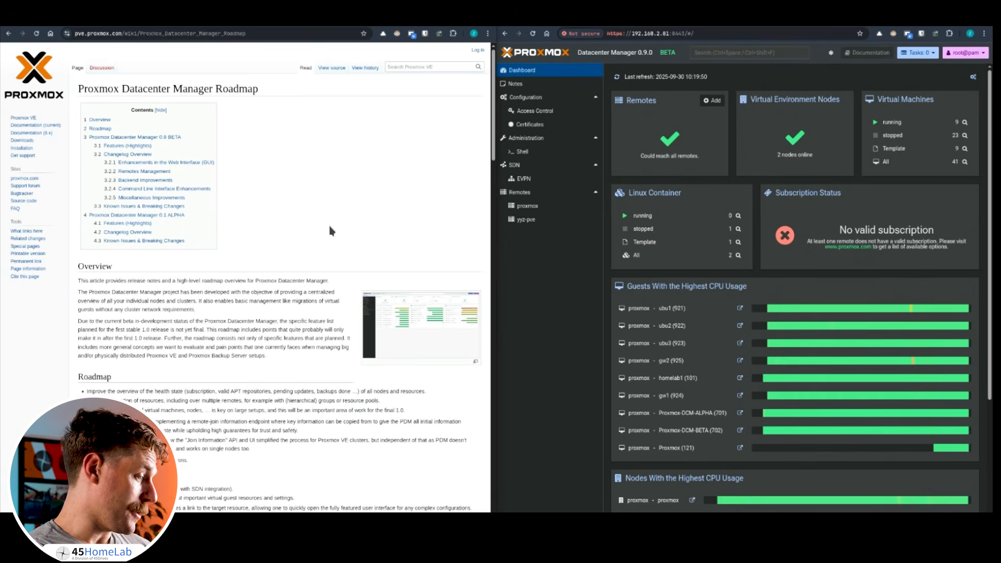
scroll(329, 230, "down", 5)
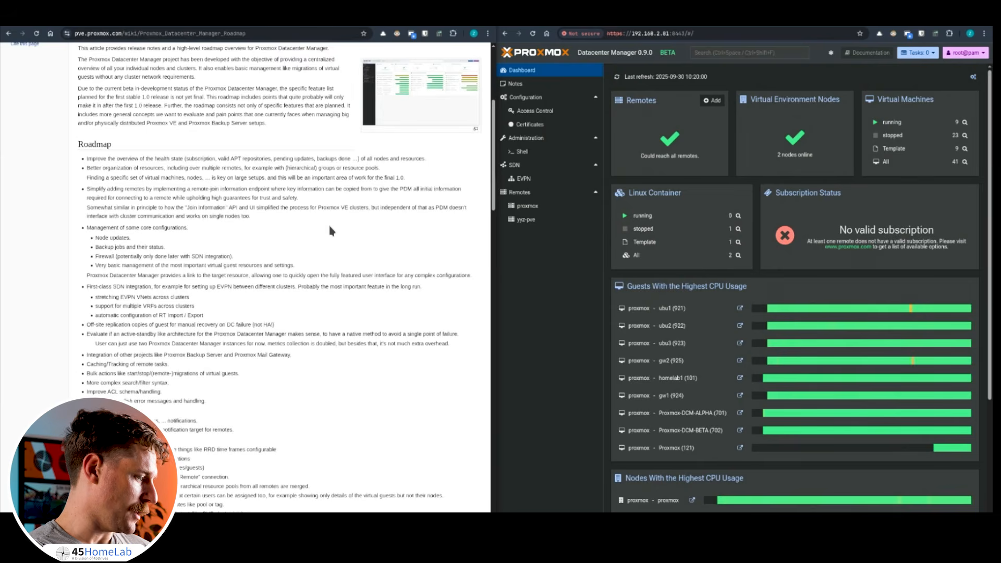
scroll(329, 230, "down", 3)
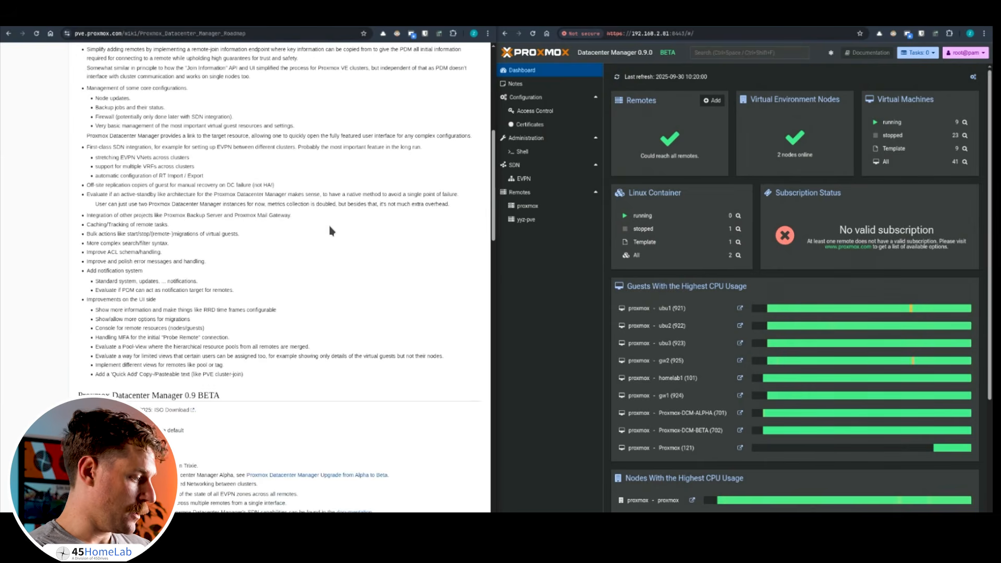
scroll(281, 332, "down", 3)
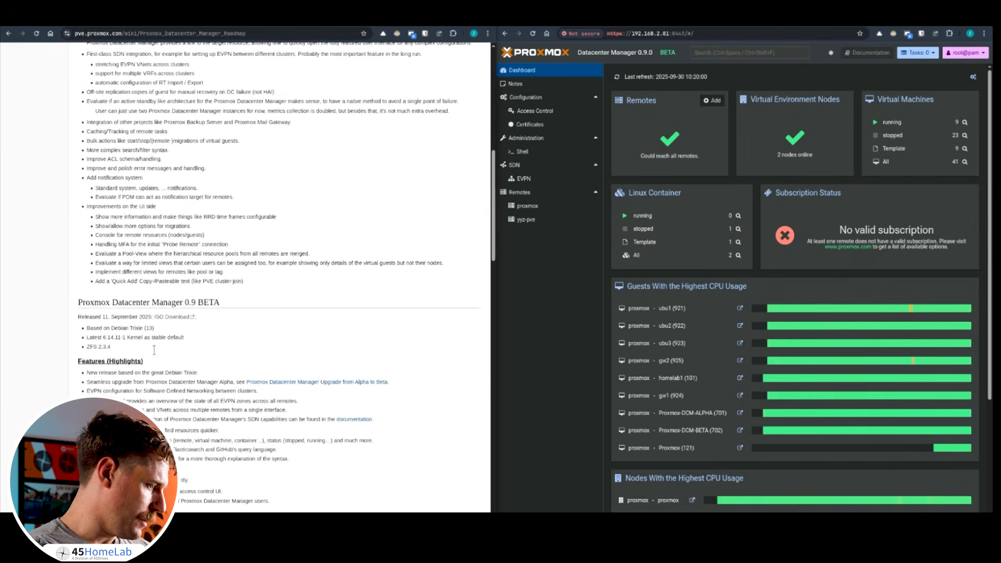
scroll(156, 356, "down", 3)
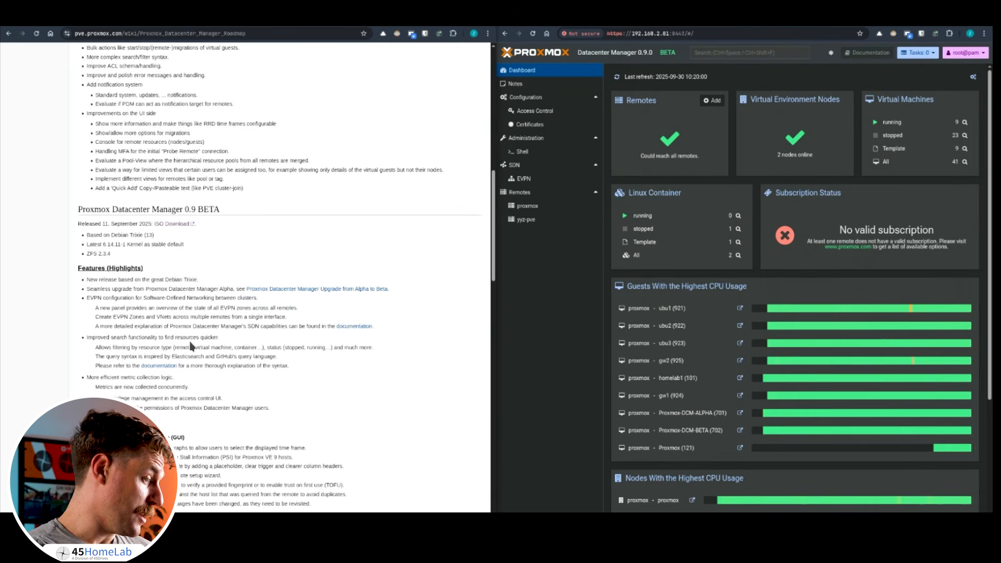
left_click(320, 290)
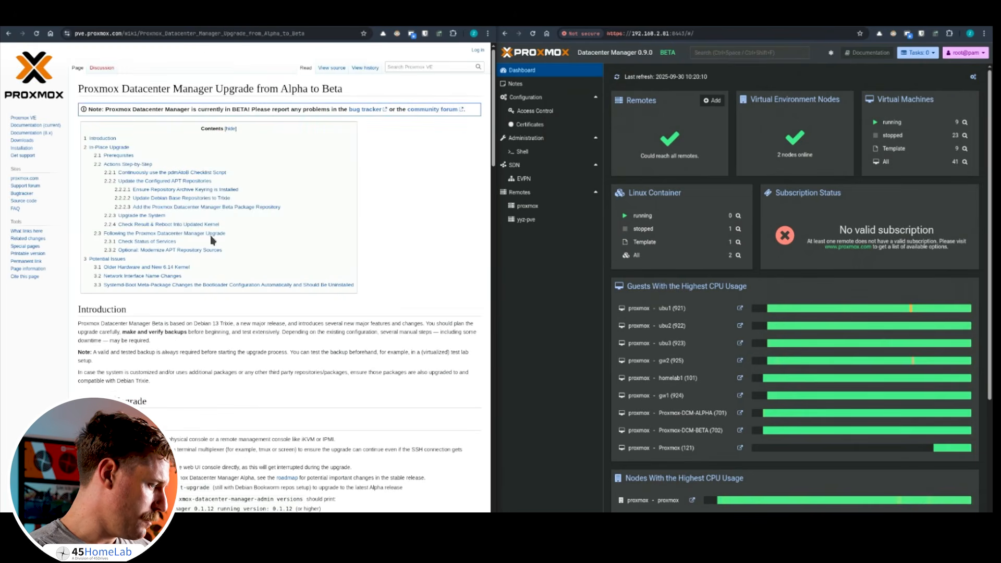
Copy the pdmAtoB checklist command from the guide and return to the Alpha dashboard.
scroll(177, 355, "down", 3)
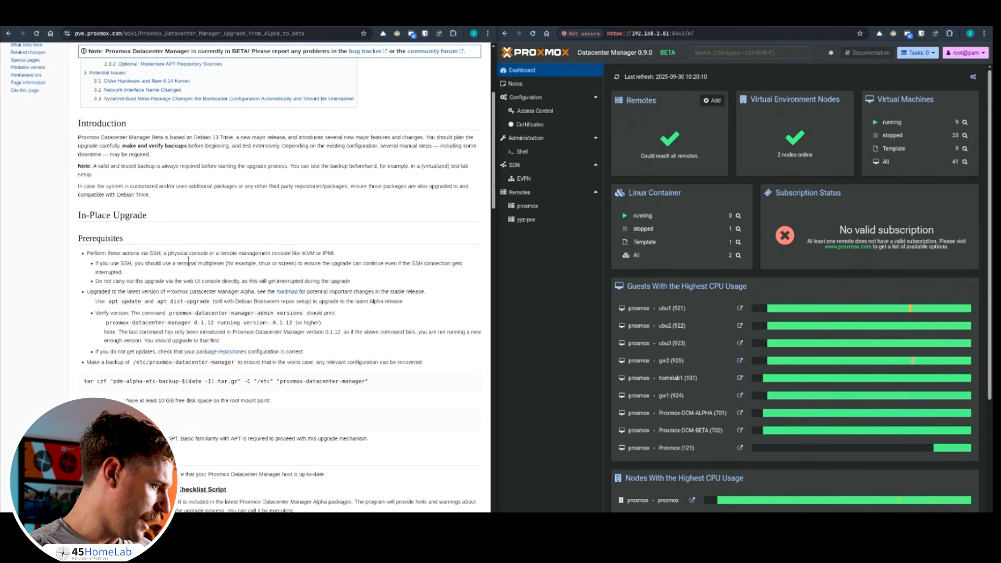
scroll(202, 267, "down", 2)
scroll(203, 267, "down", 2)
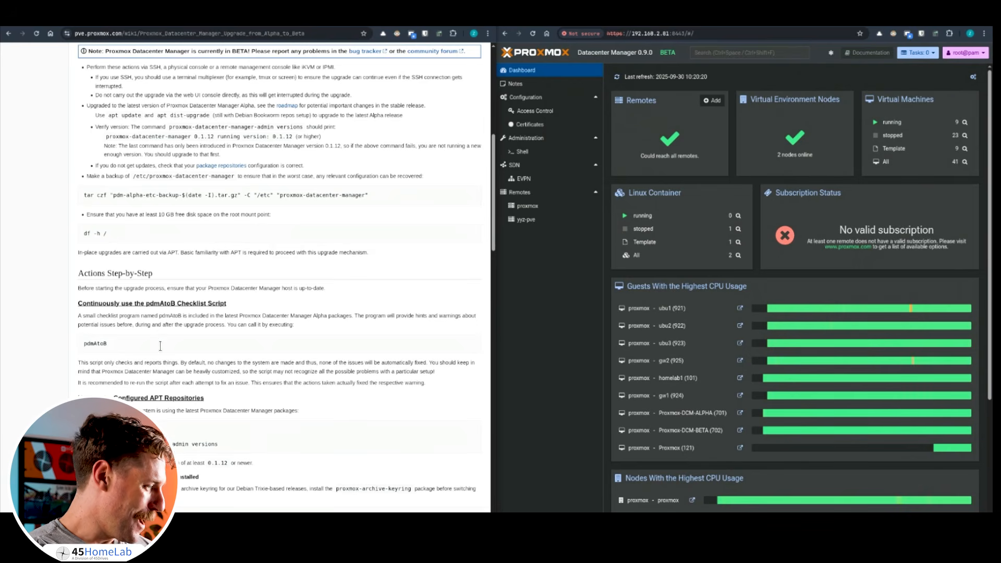
double_click(89, 344)
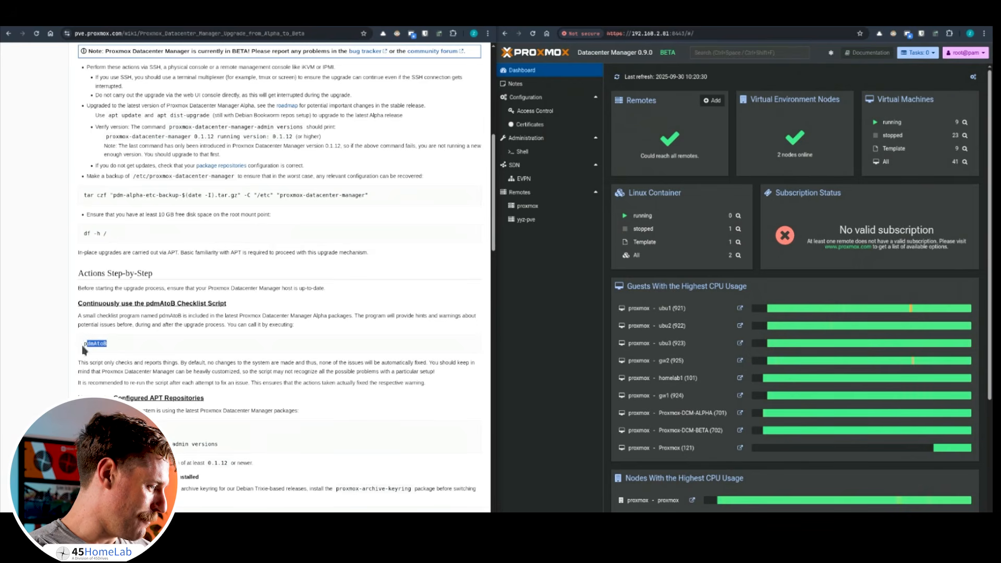
right_click(96, 350)
left_click(129, 349)
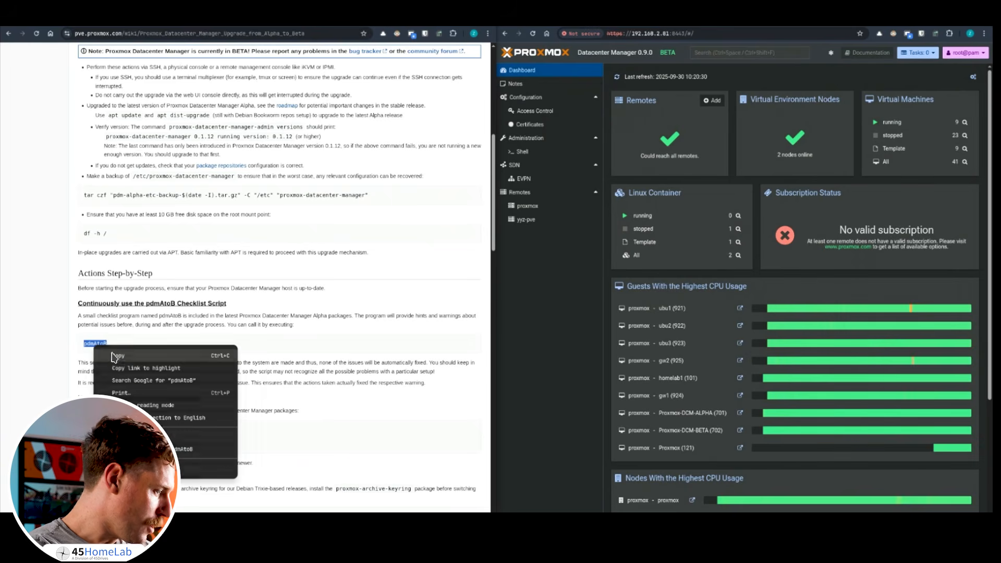
left_click(54, 26)
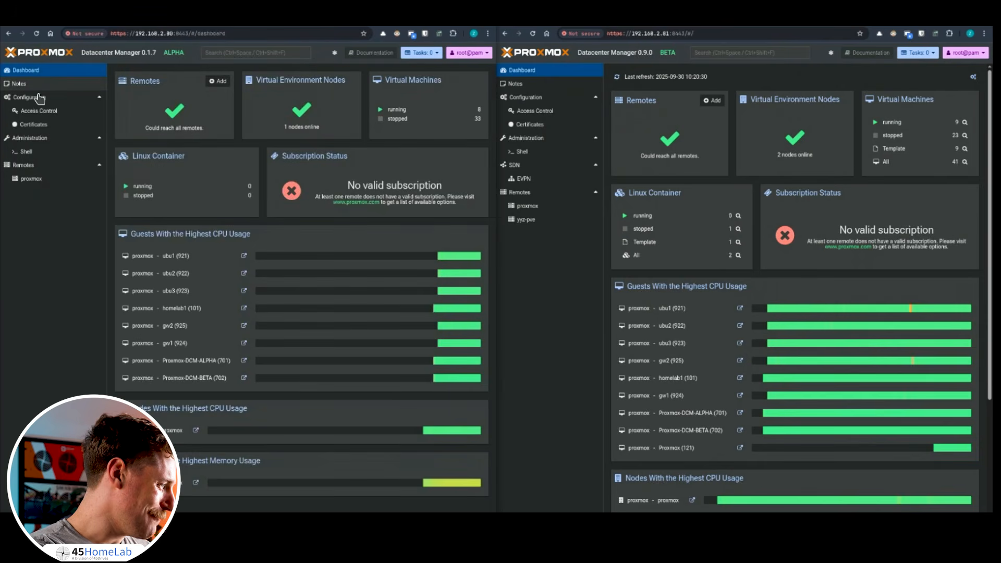
Paste and run the pdmAtoB checklist command in the Alpha server's shell.
left_click(26, 152)
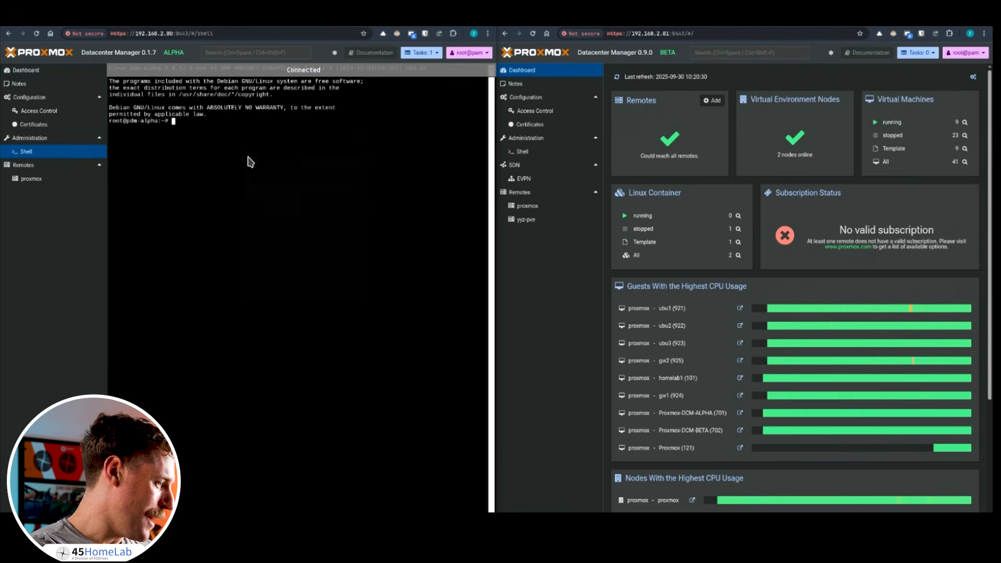
right_click(244, 157)
left_click(258, 212)
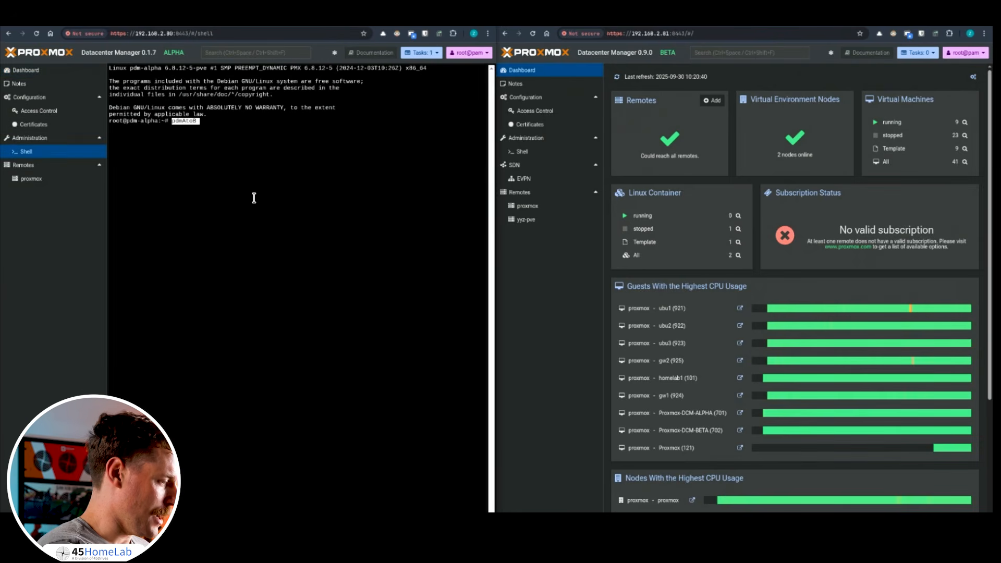
key("Return")
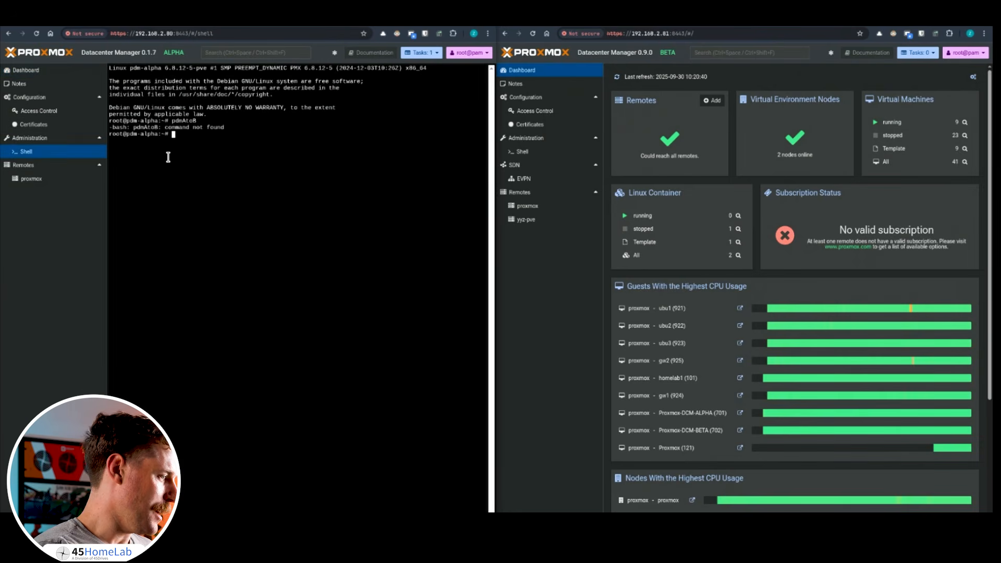
After checking the guide, run apt update and then apt upgrade -y in the shell.
key("ctrl+Tab")
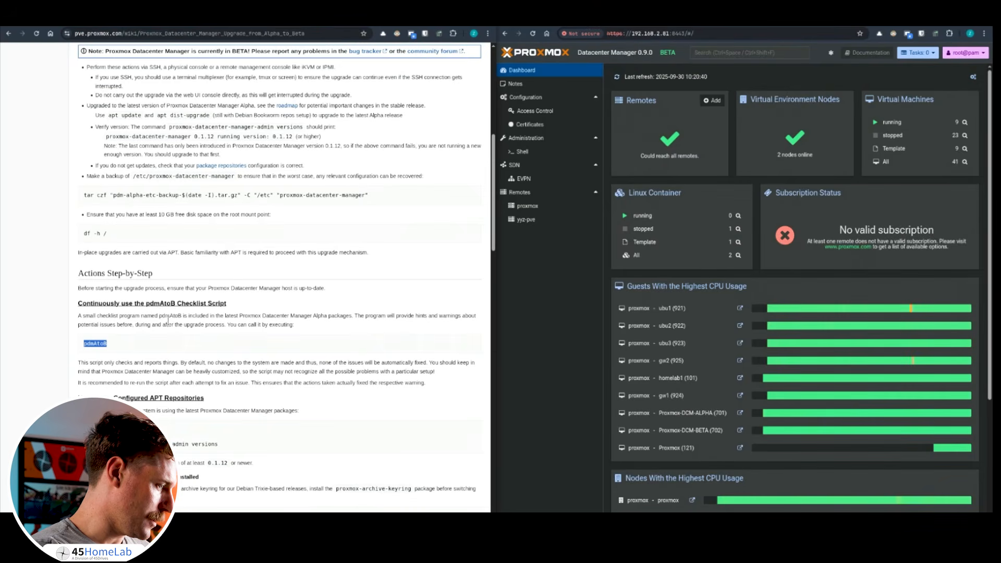
scroll(146, 313, "up", 3)
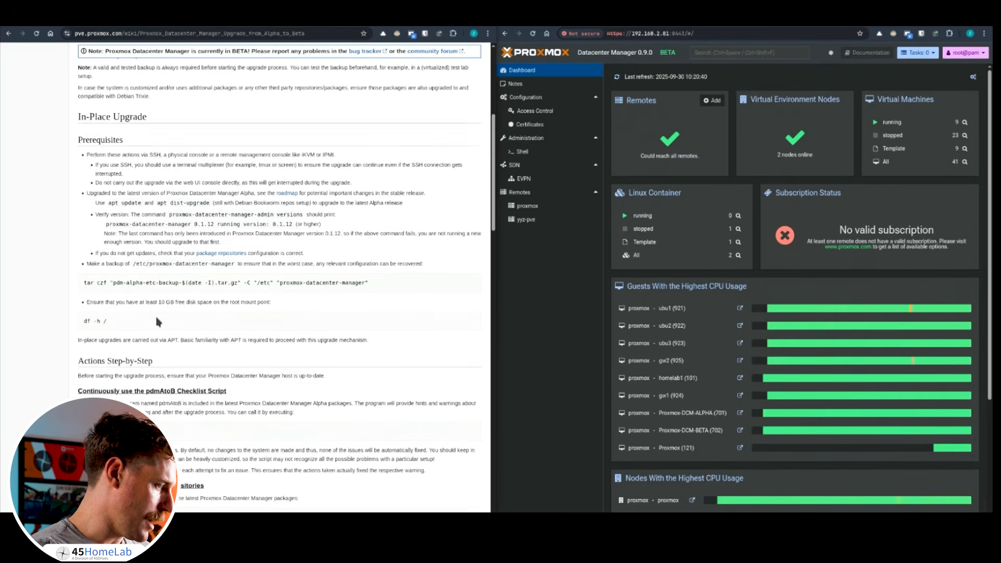
scroll(152, 245, "up", 3)
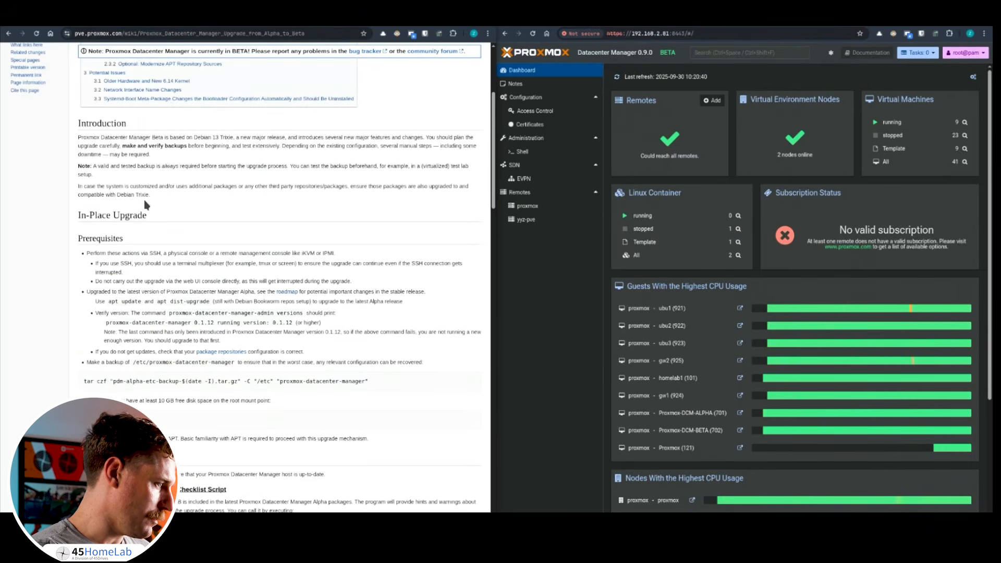
scroll(189, 250, "down", 3)
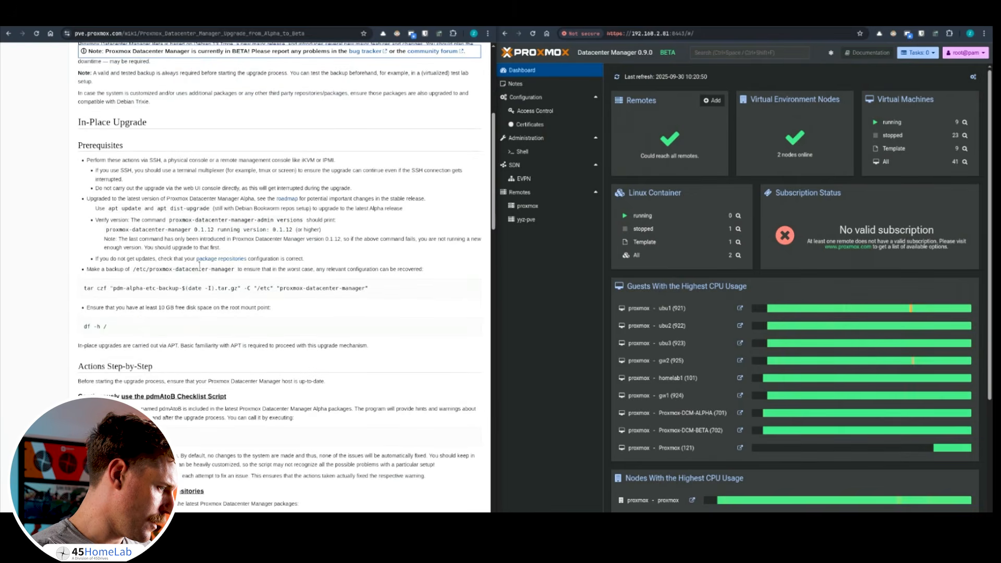
left_click(125, 21)
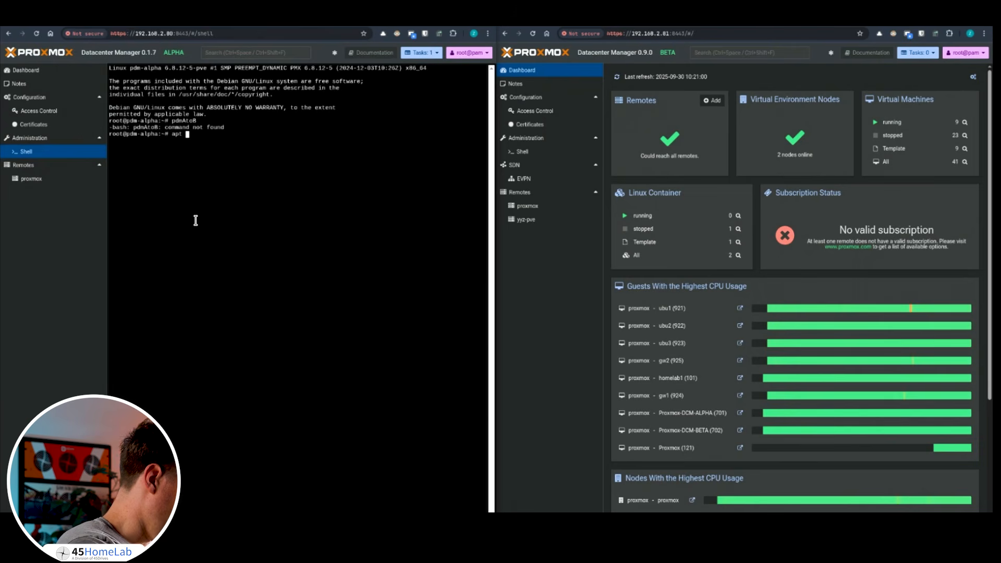
type("apt update")
key("Return")
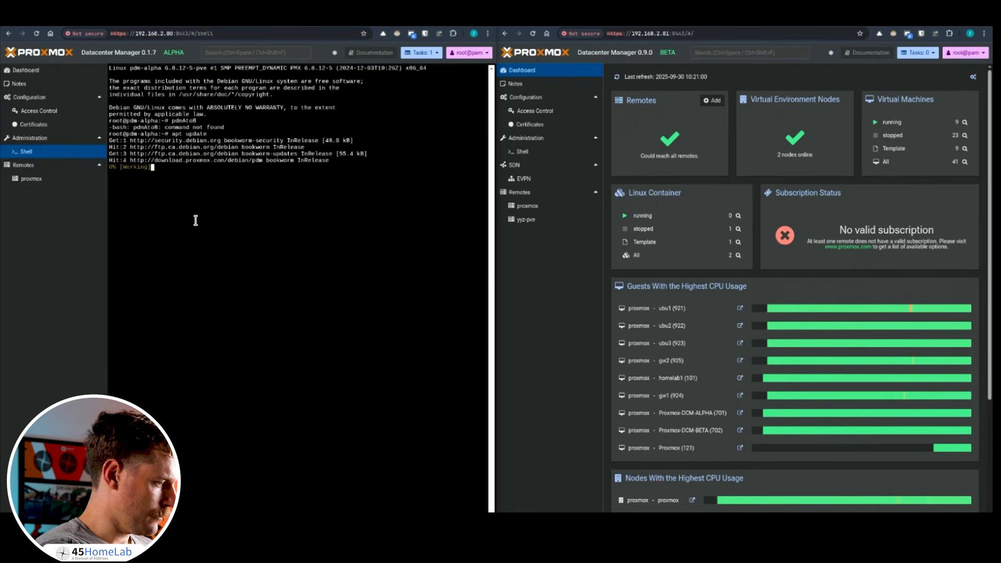
key("Up")
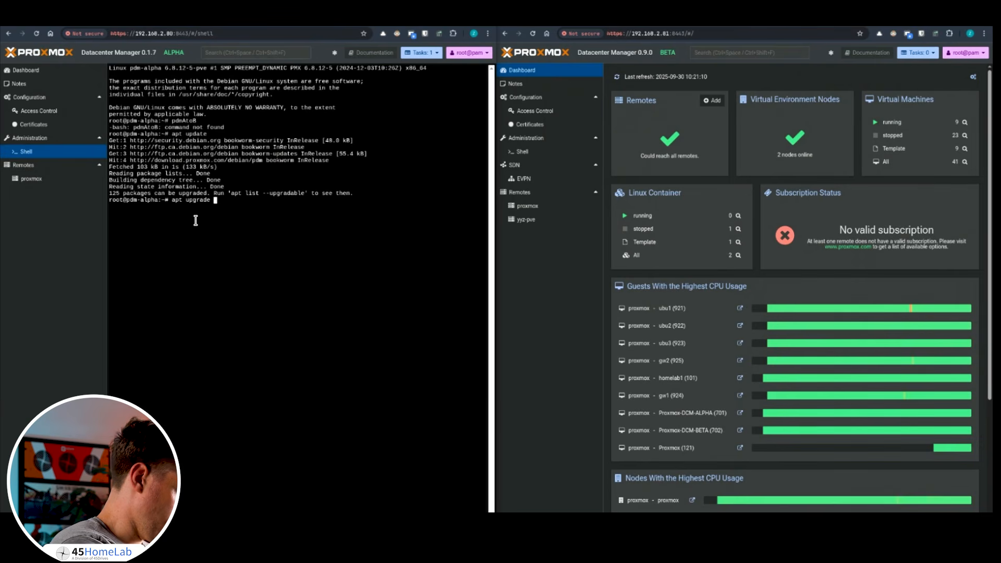
key("Return")
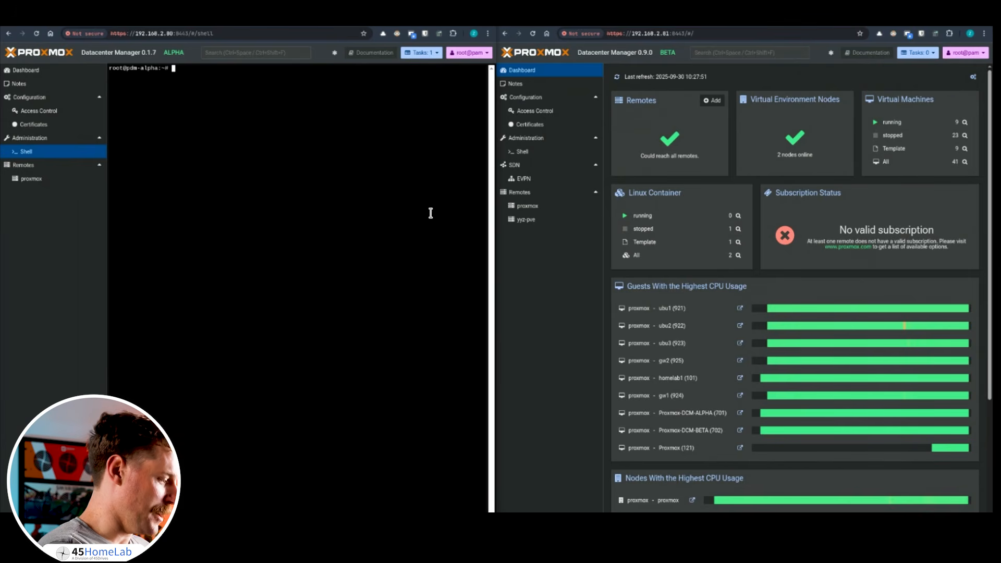
Clear the terminal and rerun pdmAtoB, getting 9 checks, 1 skipped, 1 warning.
type("clear")
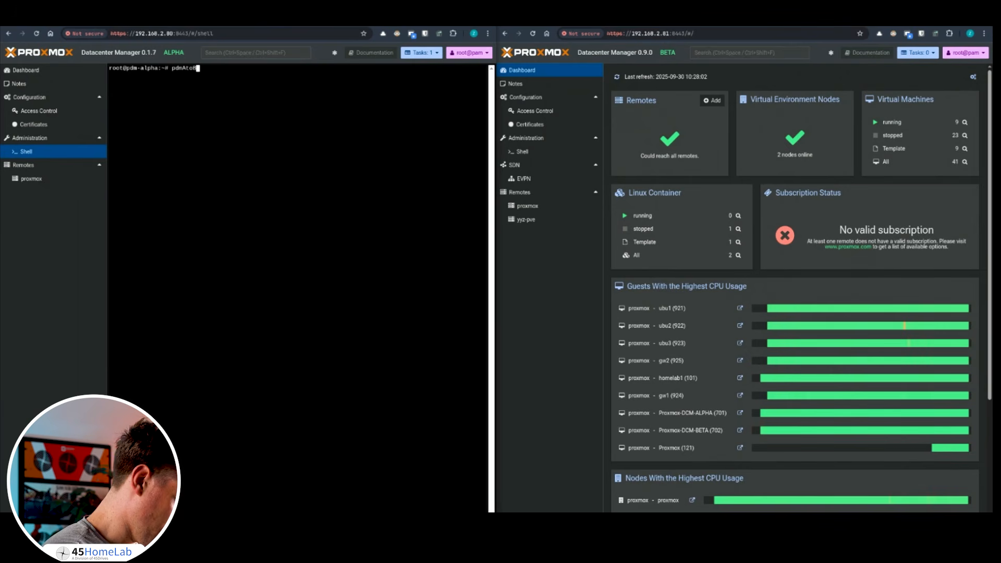
type("pdmAto8")
key("Return")
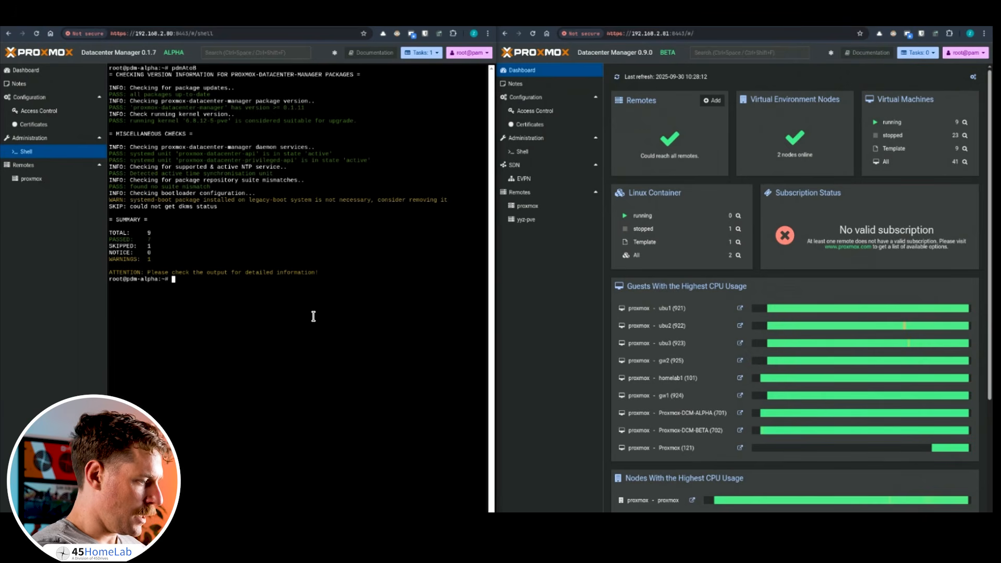
Copy apt dist-upgrade from the guide and run it in the alpha shell.
left_click(152, 26)
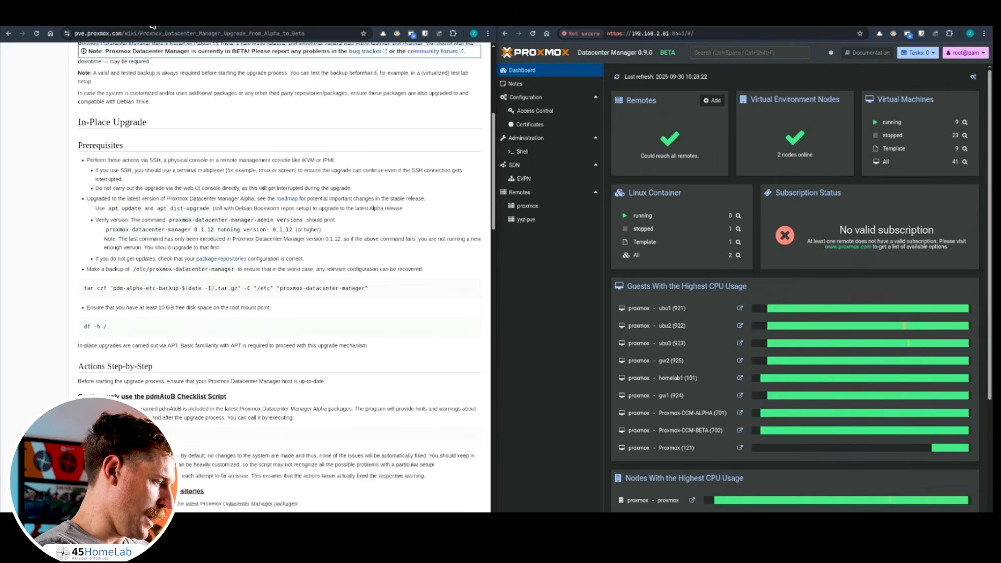
scroll(182, 428, "down", 3)
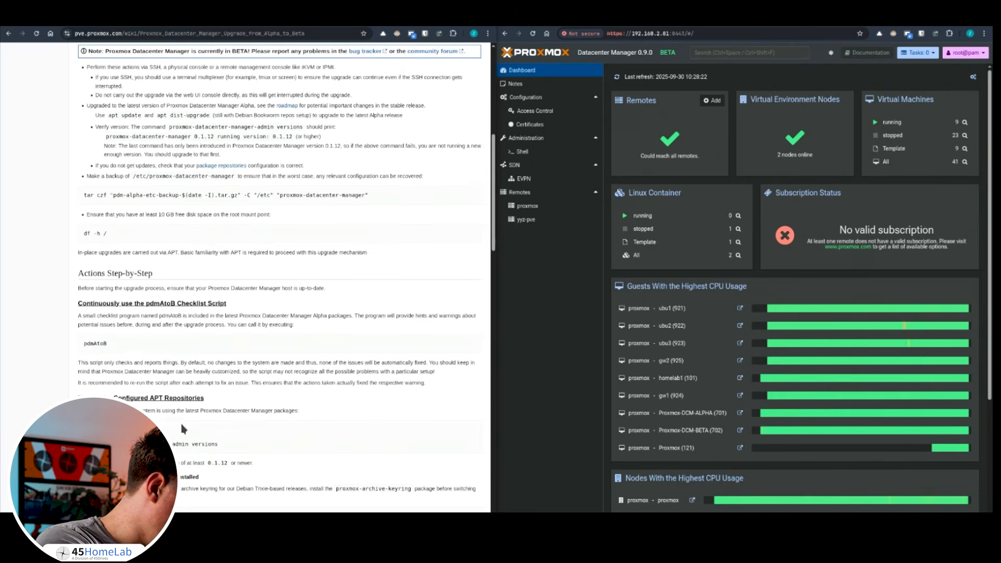
scroll(181, 424, "down", 1)
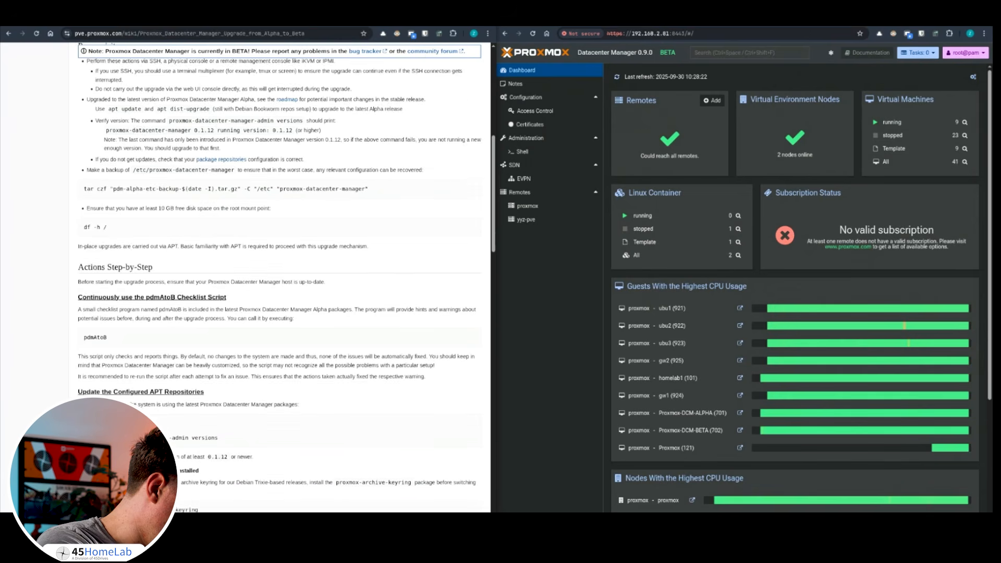
scroll(135, 394, "down", 1)
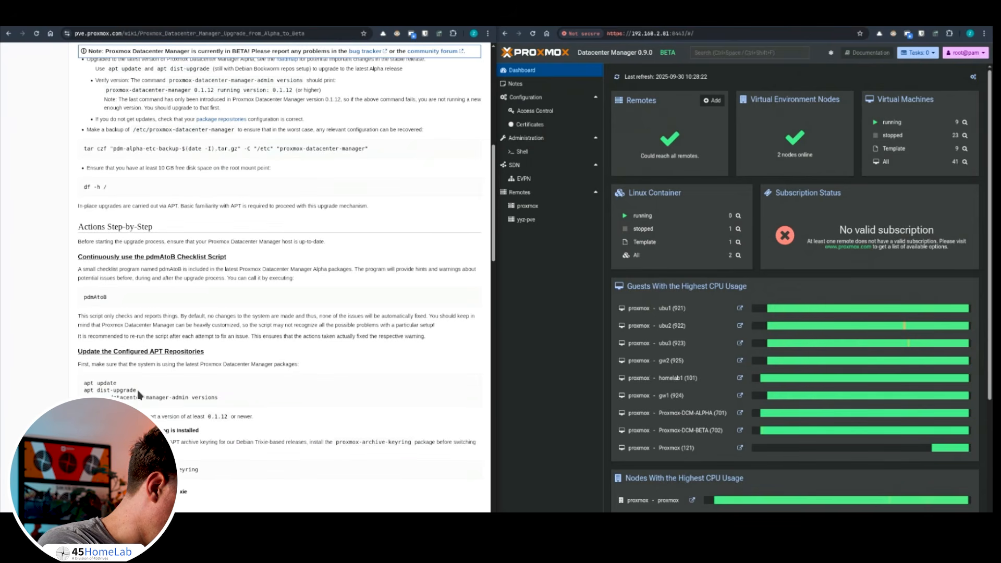
left_click_drag(137, 391, 84, 390)
right_click(89, 390)
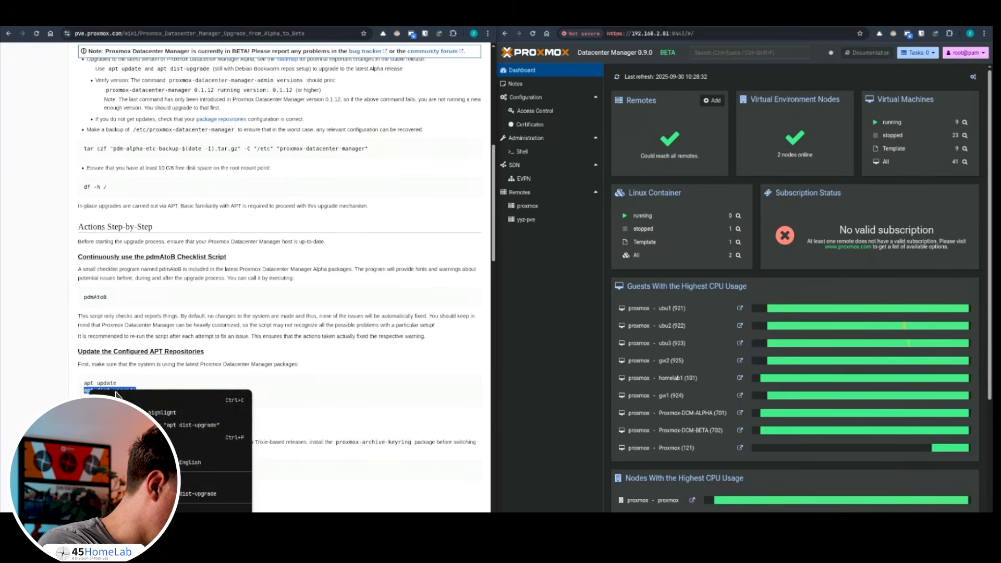
left_click(123, 400)
left_click(94, 21)
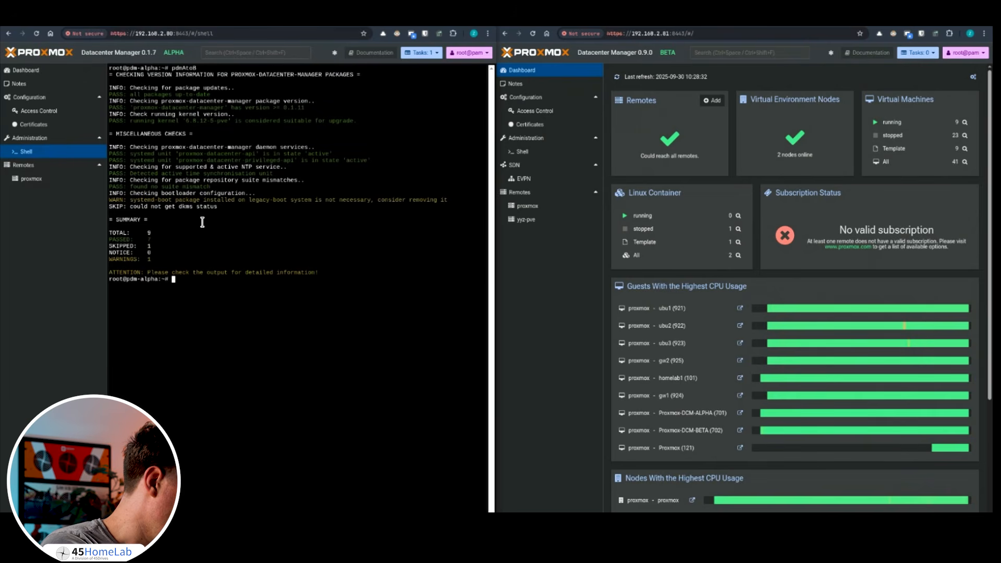
right_click(202, 290)
left_click(225, 348)
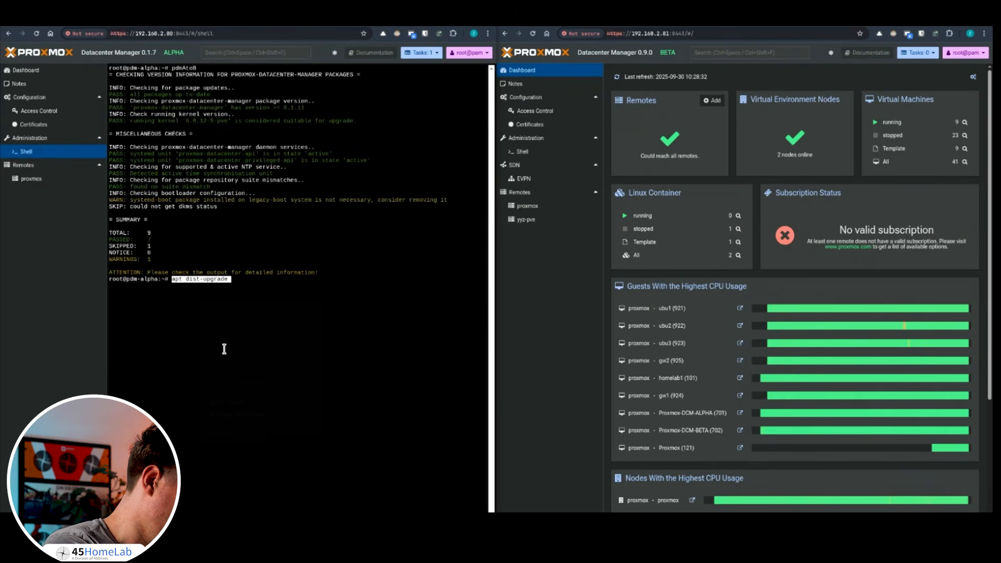
key("Return")
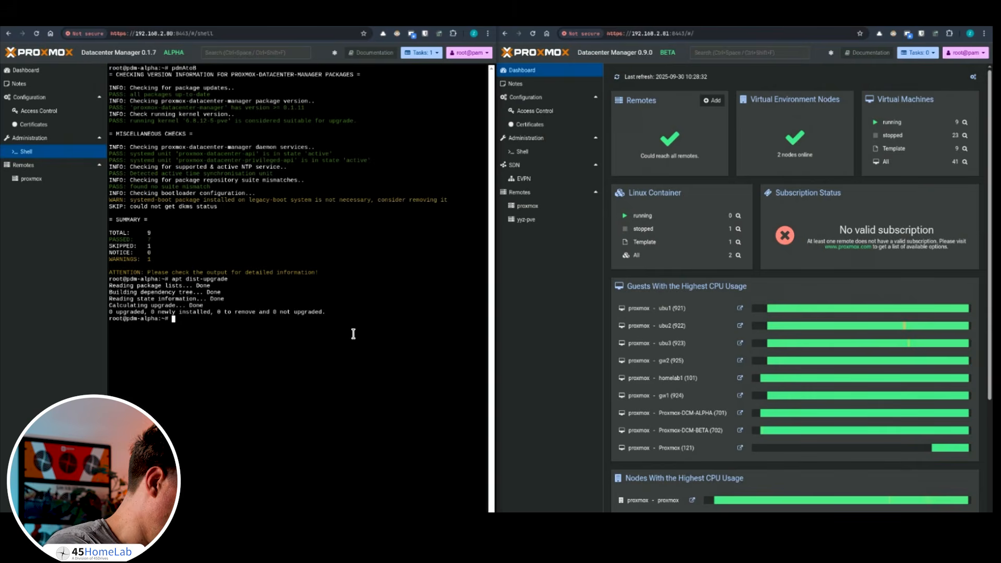
Run the proxmox-datacenter-manager-admin versions check, confirming version 0.1.12.
left_click(150, 21)
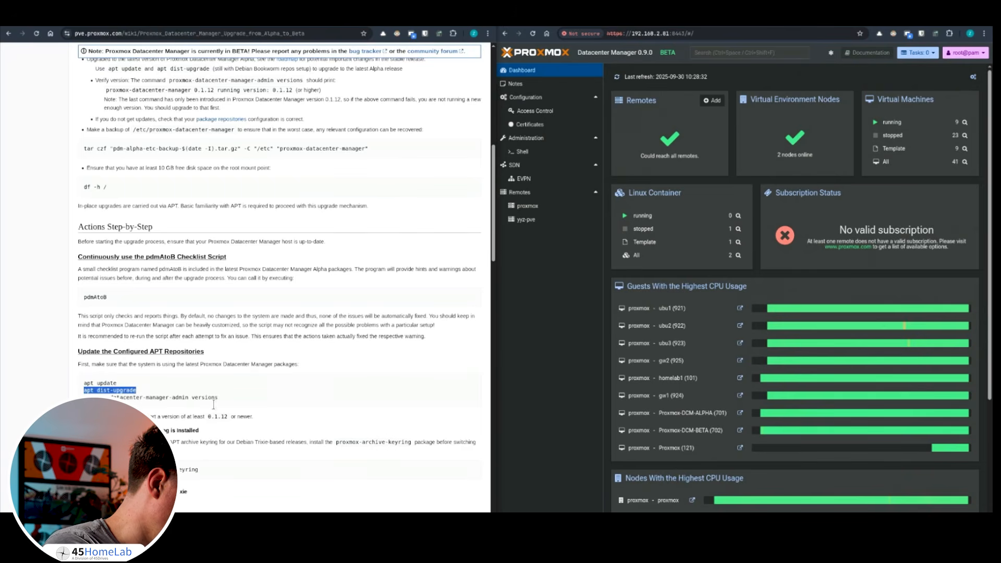
left_click_drag(219, 398, 84, 398)
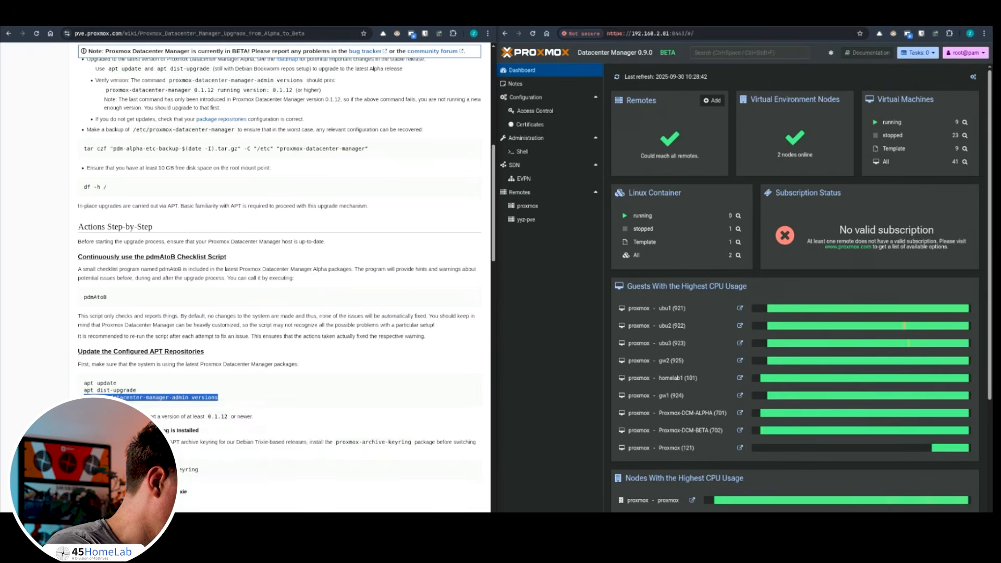
left_click(46, 25)
right_click(281, 316)
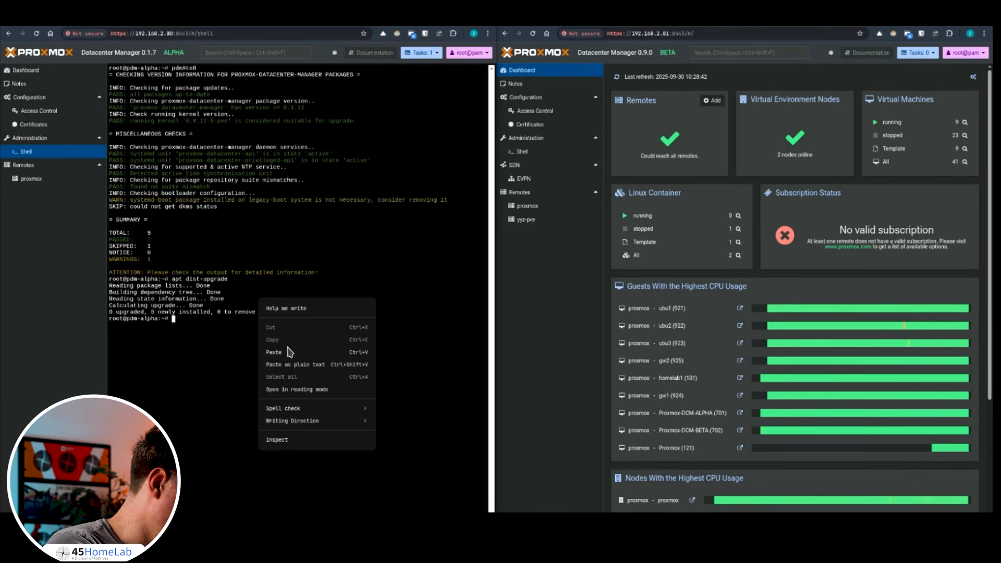
left_click(267, 354)
key("Return")
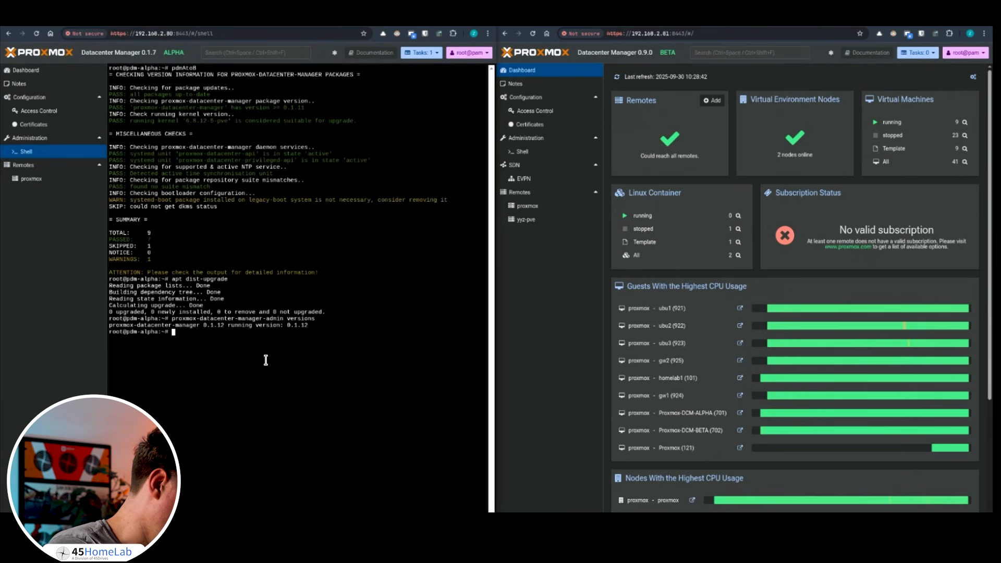
Paste the sed command switching the apt sources from bookworm to trixie.
left_click(156, 24)
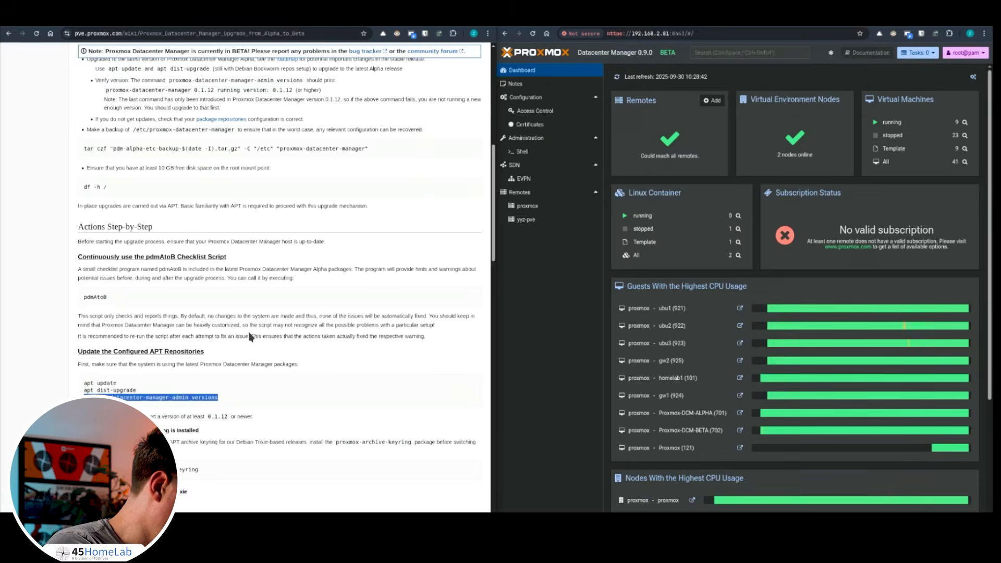
scroll(250, 336, "down", 4)
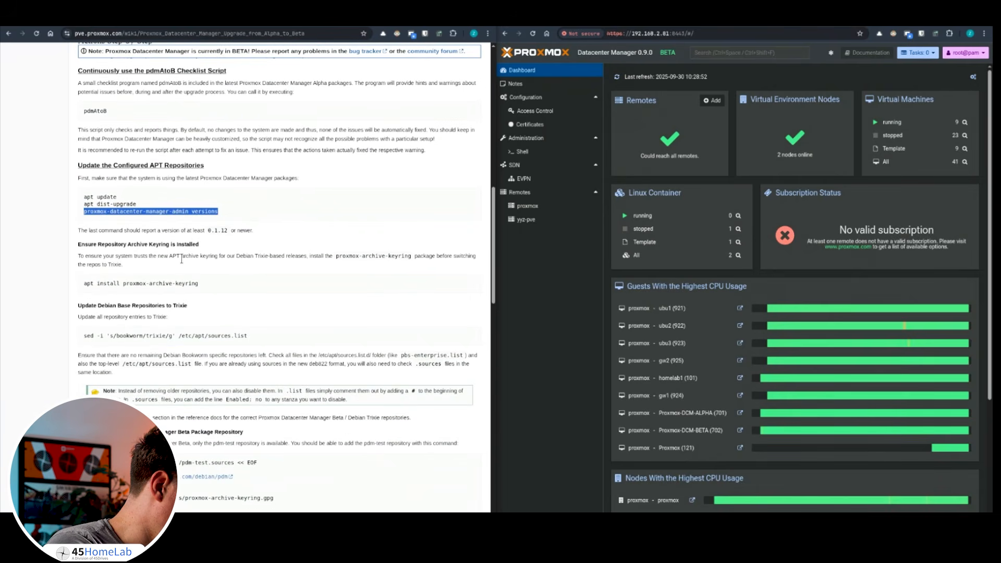
left_click(203, 284)
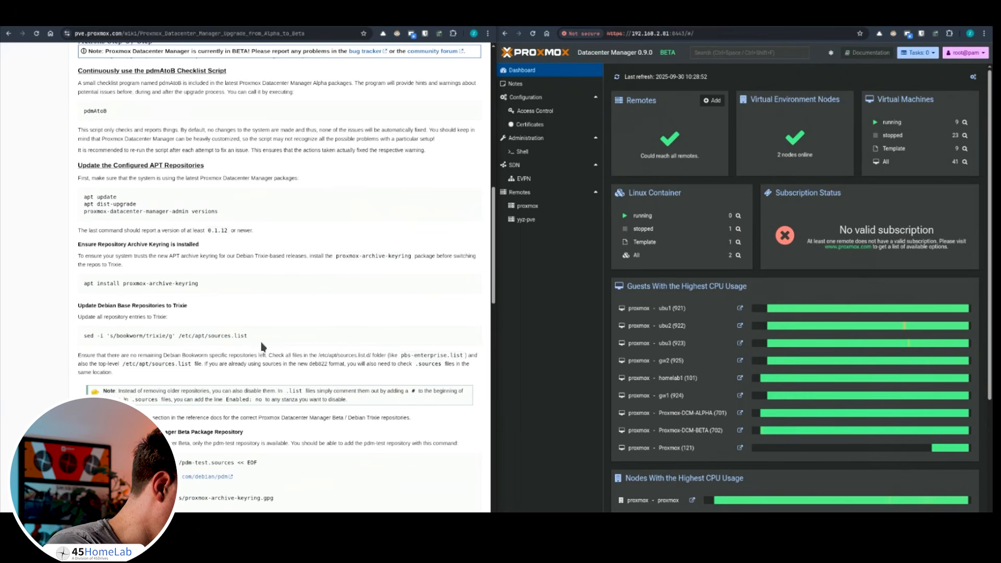
left_click_drag(261, 334, 94, 334)
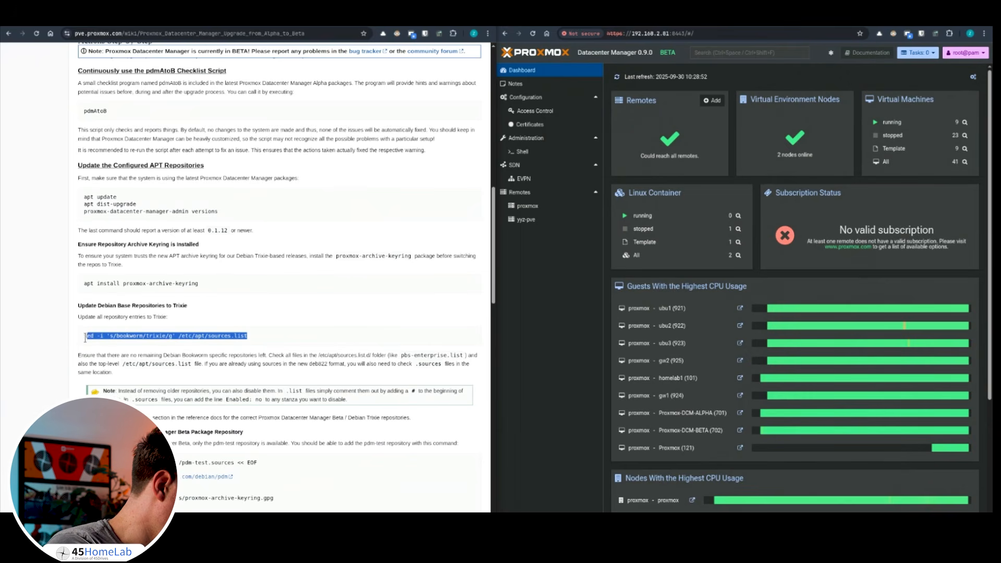
left_click(85, 343)
triple_click(95, 338)
left_click(96, 338)
triple_click(96, 338)
right_click(96, 338)
left_click(114, 346)
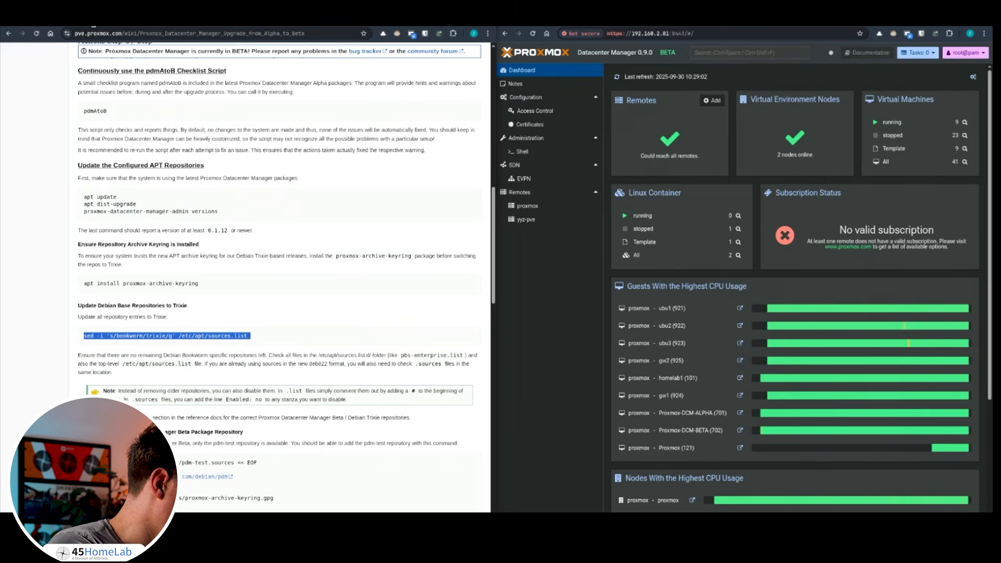
left_click(73, 26)
right_click(211, 276)
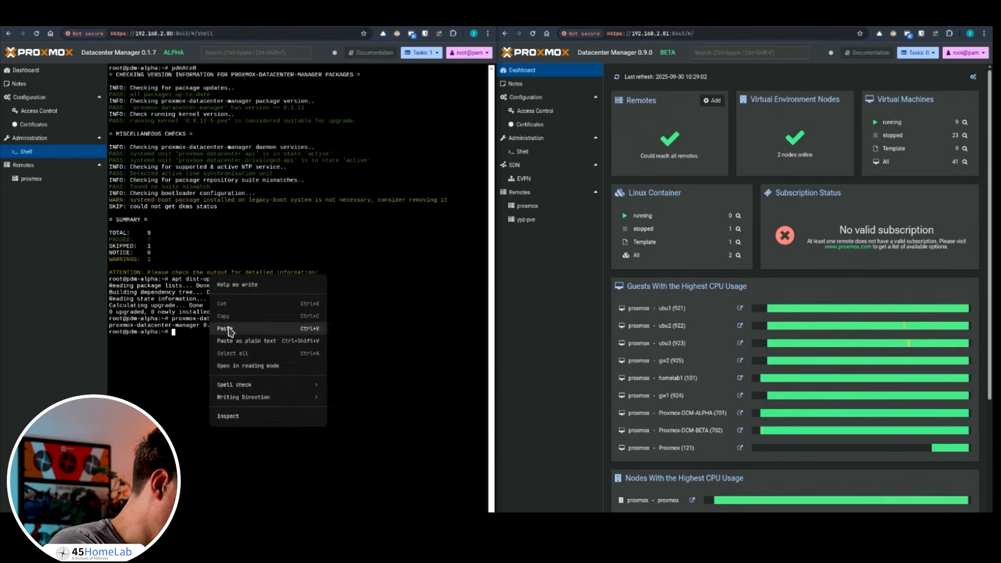
left_click(228, 327)
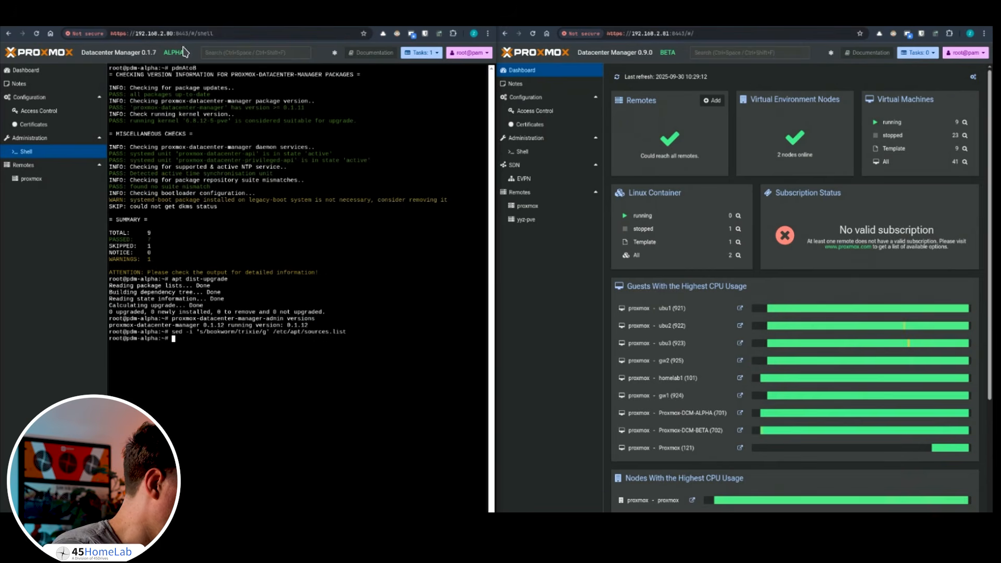
Create the pdm-test.sources repository file by running the guide's heredoc block.
left_click(163, 27)
scroll(165, 315, "down", 3)
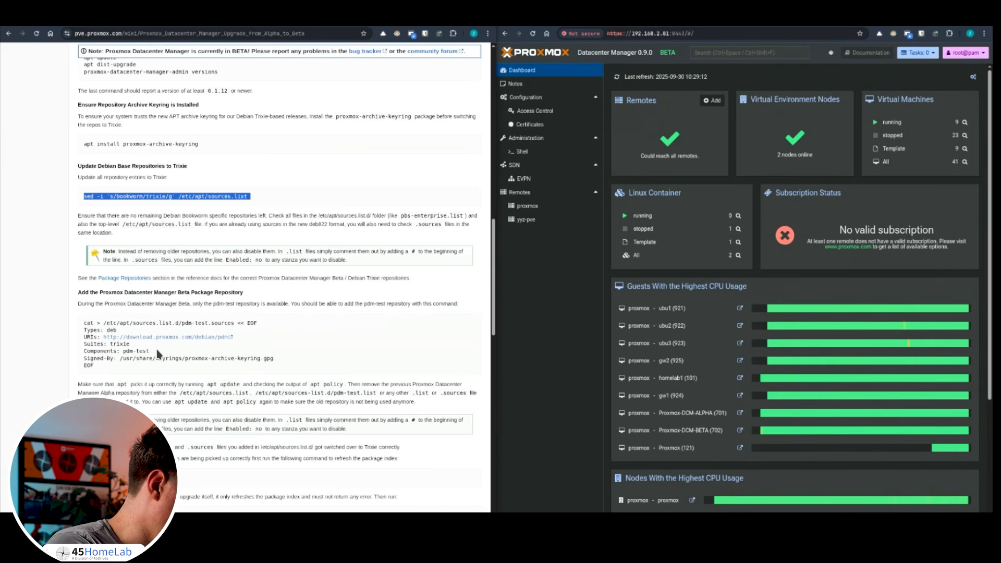
left_click_drag(135, 371, 85, 324)
right_click(98, 328)
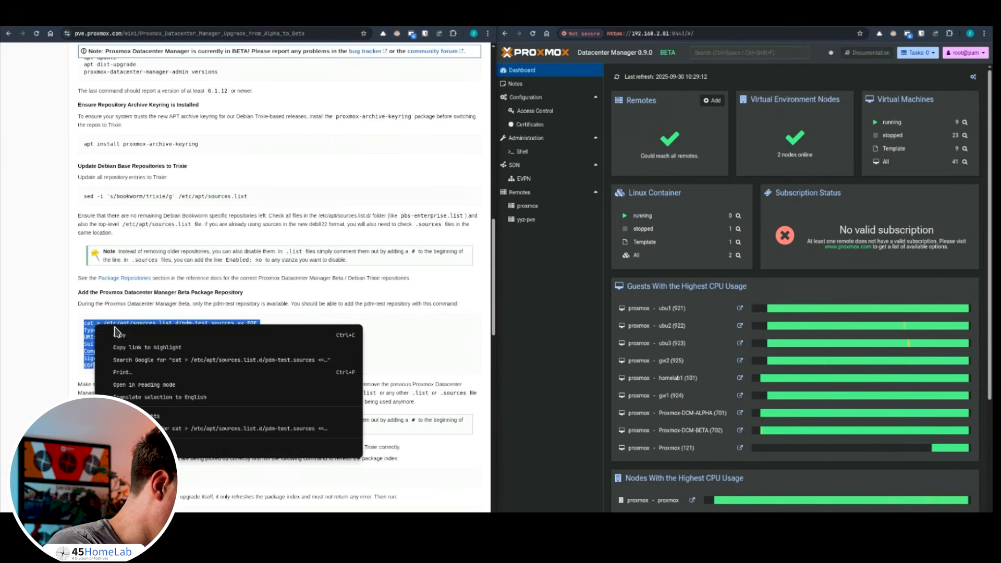
left_click(115, 339)
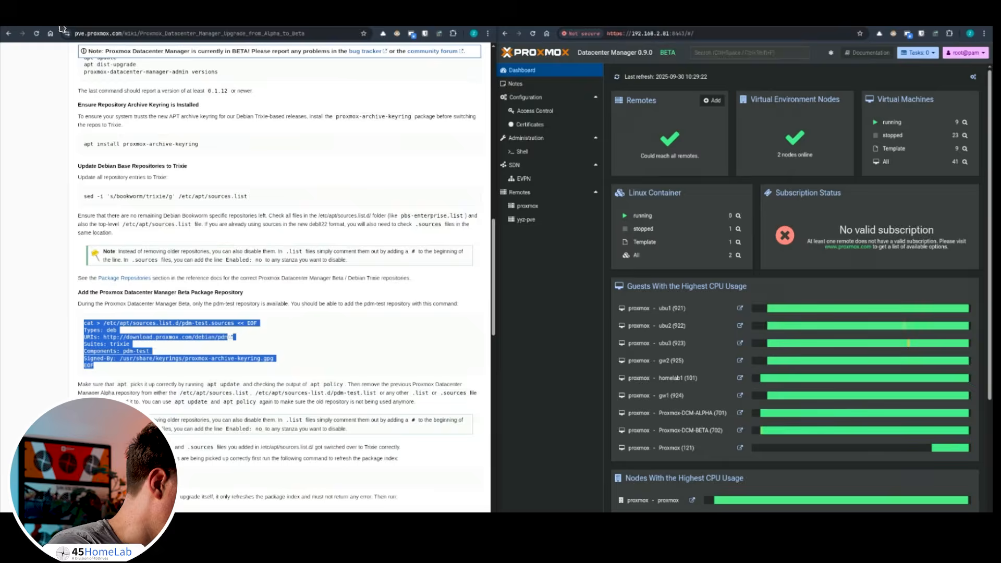
key("ctrl+Tab")
right_click(211, 366)
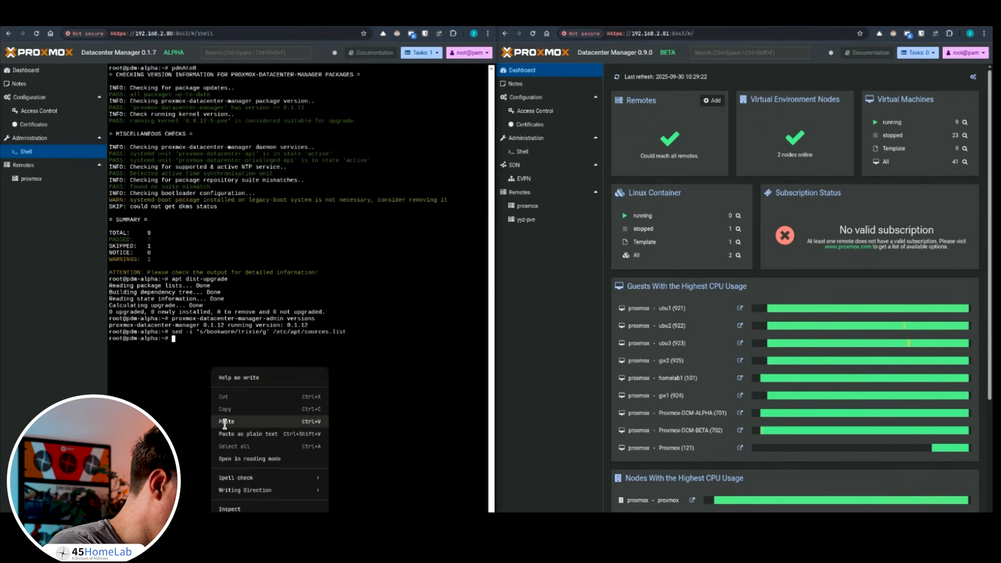
left_click(225, 421)
key("Return")
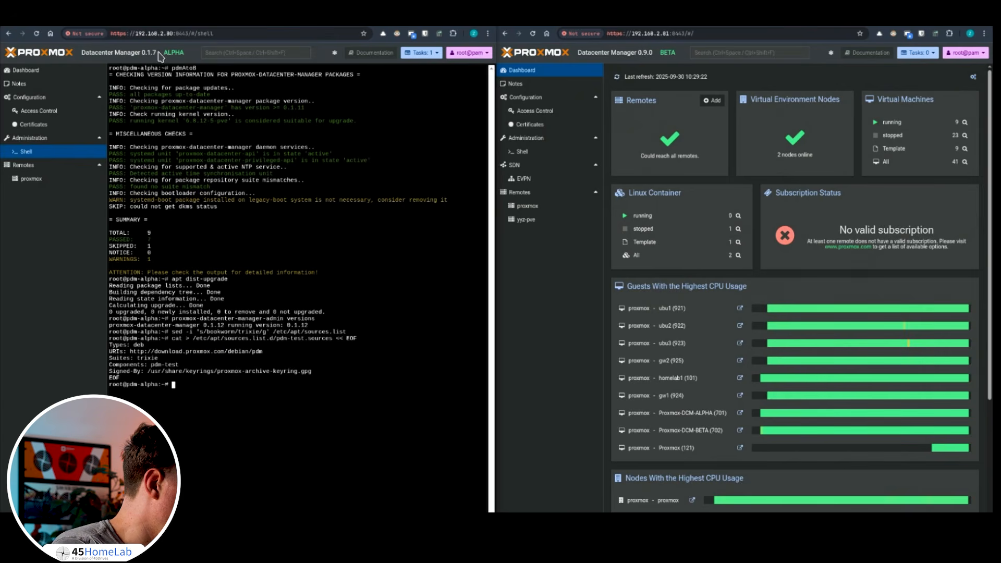
Run apt update to refresh the package lists.
left_click(139, 26)
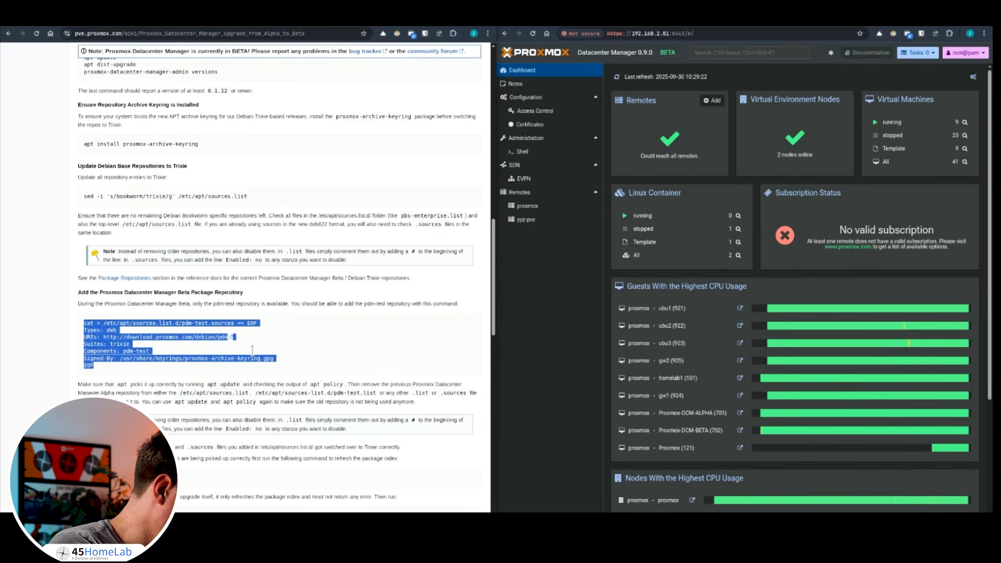
scroll(228, 363, "down", 3)
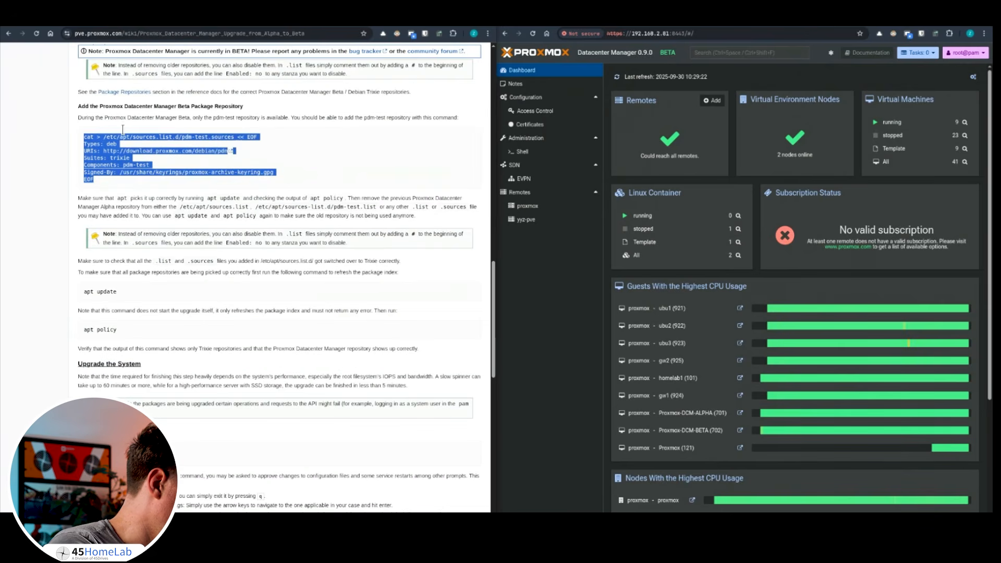
left_click(62, 26)
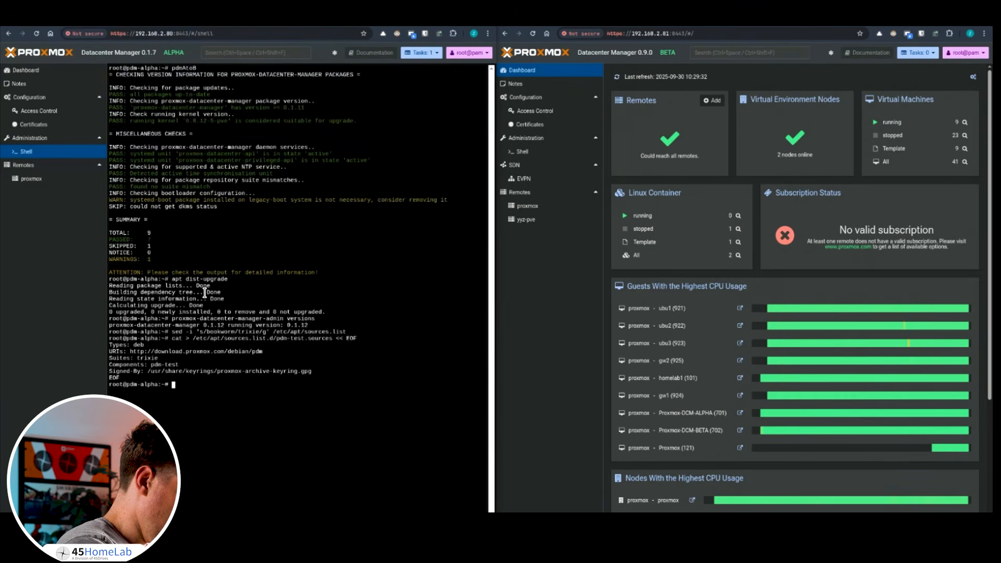
type("apt update")
key("Return")
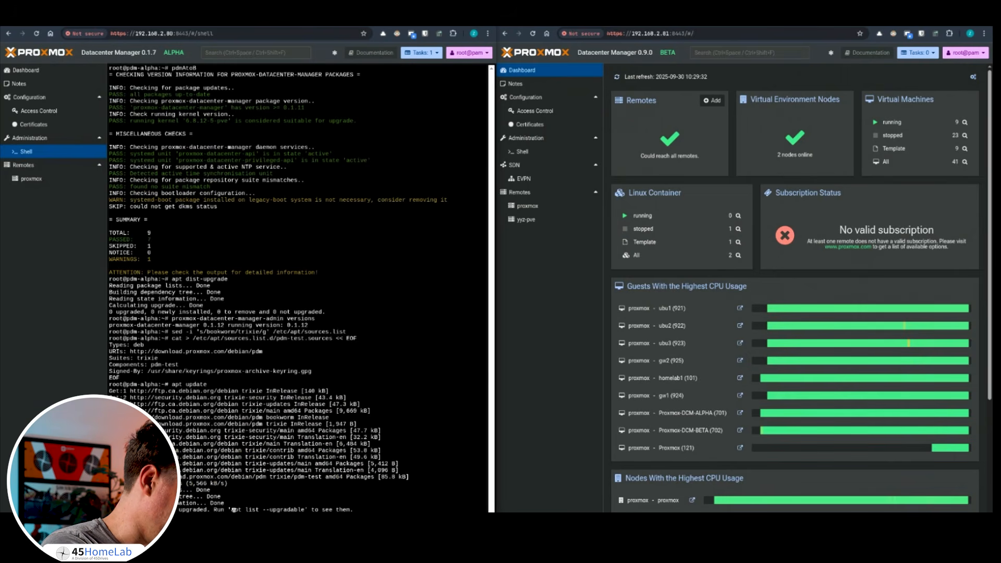
Run apt dist-upgrade from the guide and confirm with y, downloading 322 upgrades.
left_click(140, 27)
scroll(177, 386, "down", 3)
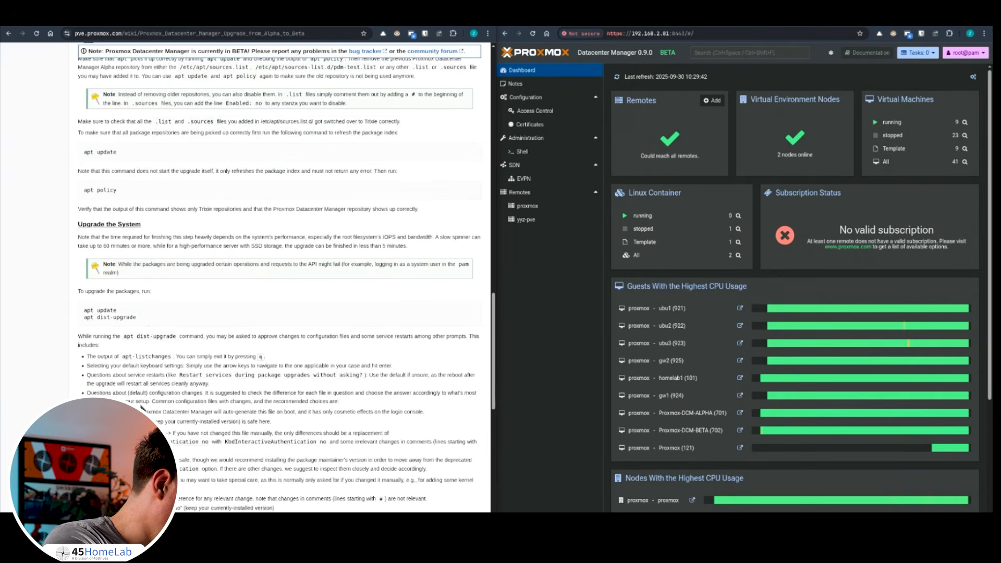
left_click_drag(137, 316, 84, 317)
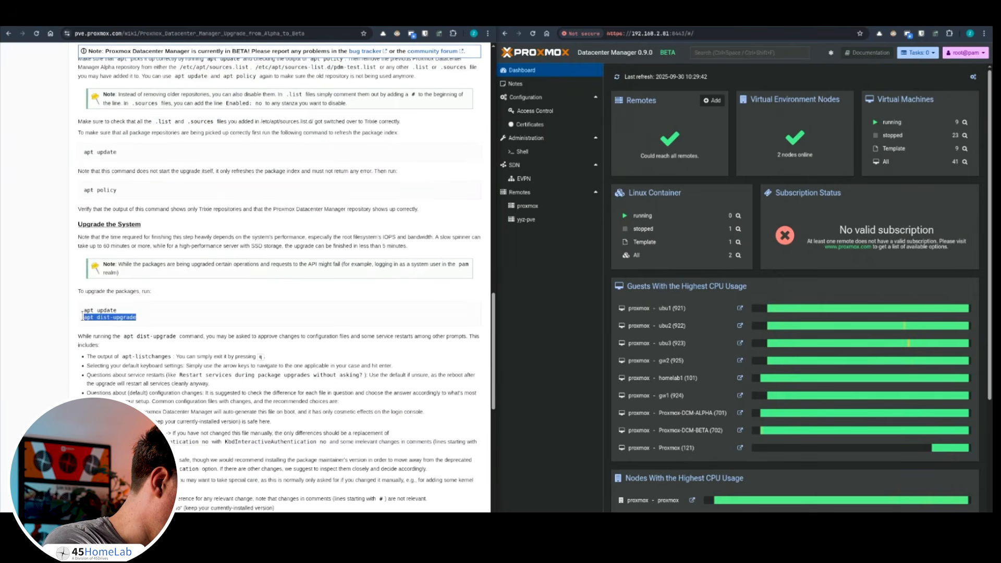
right_click(96, 325)
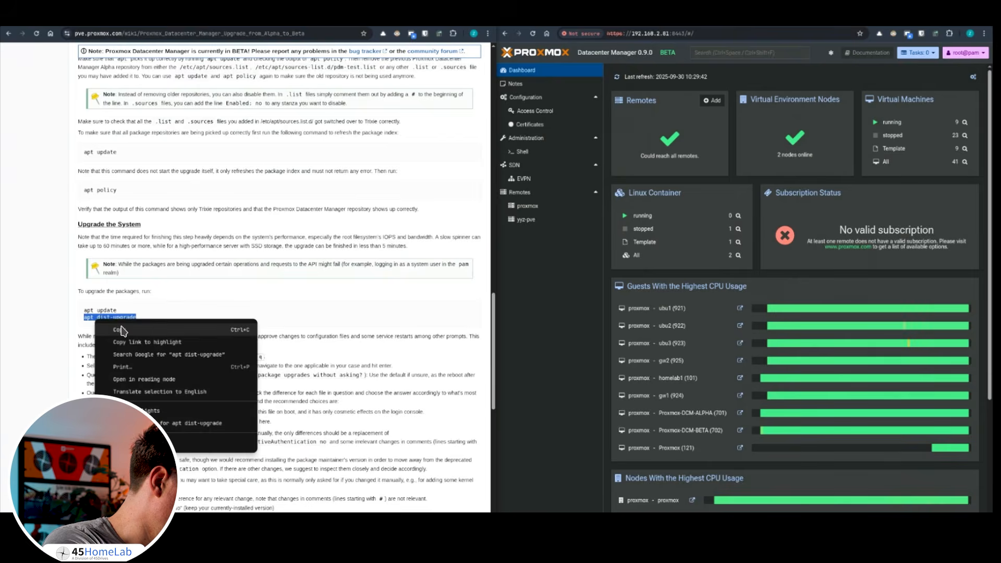
left_click(120, 329)
left_click(66, 28)
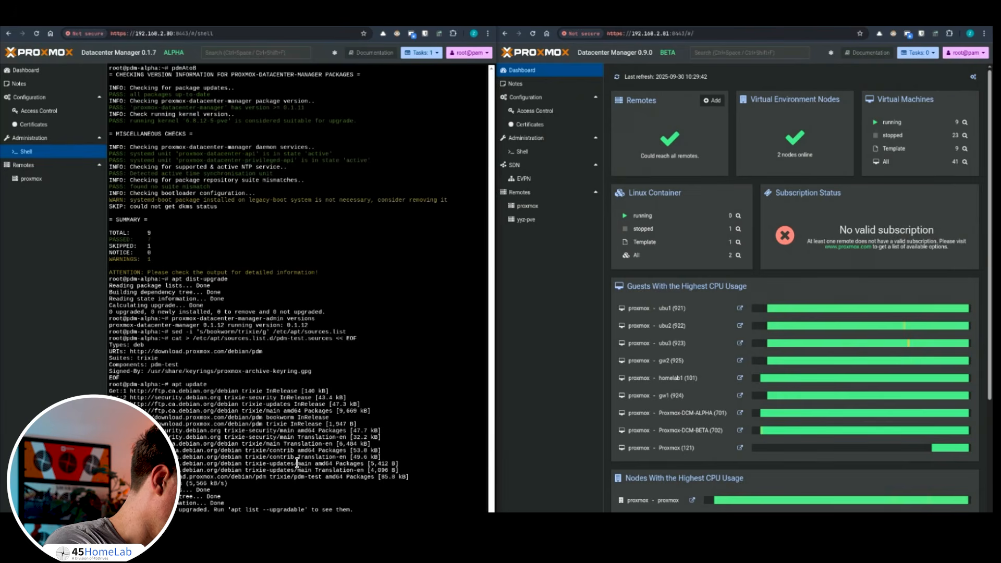
right_click(304, 463)
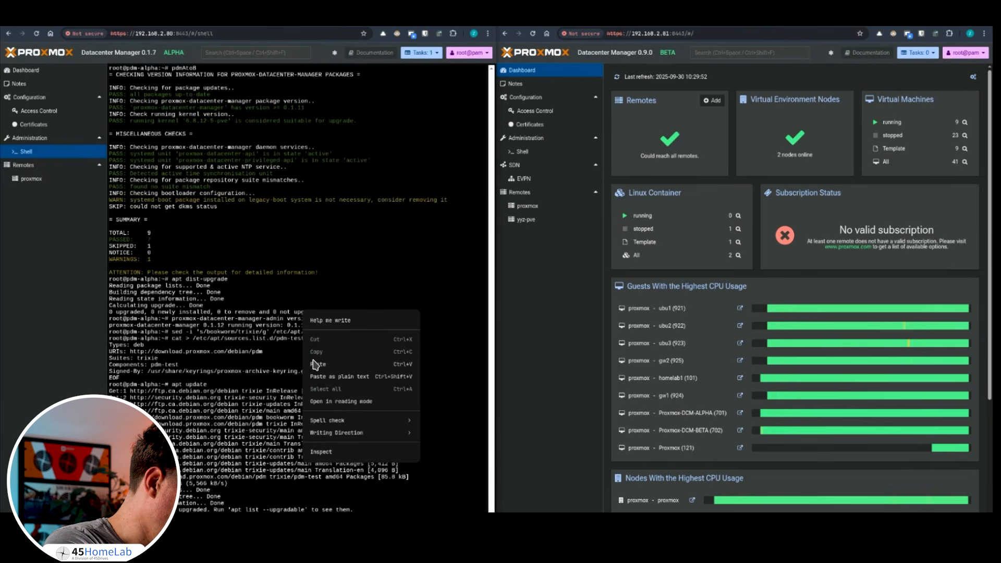
left_click(315, 363)
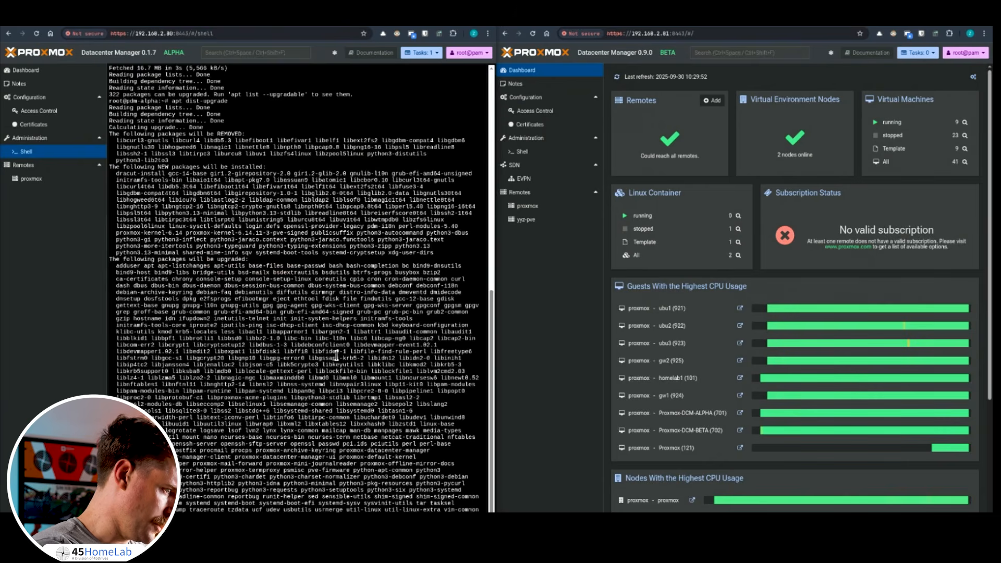
type("y")
key("Return")
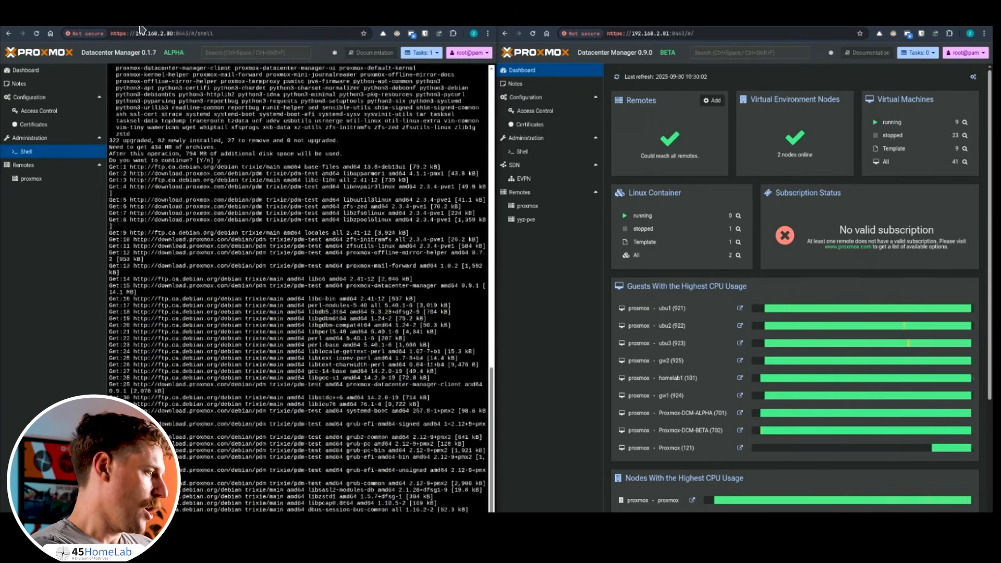
left_click(141, 24)
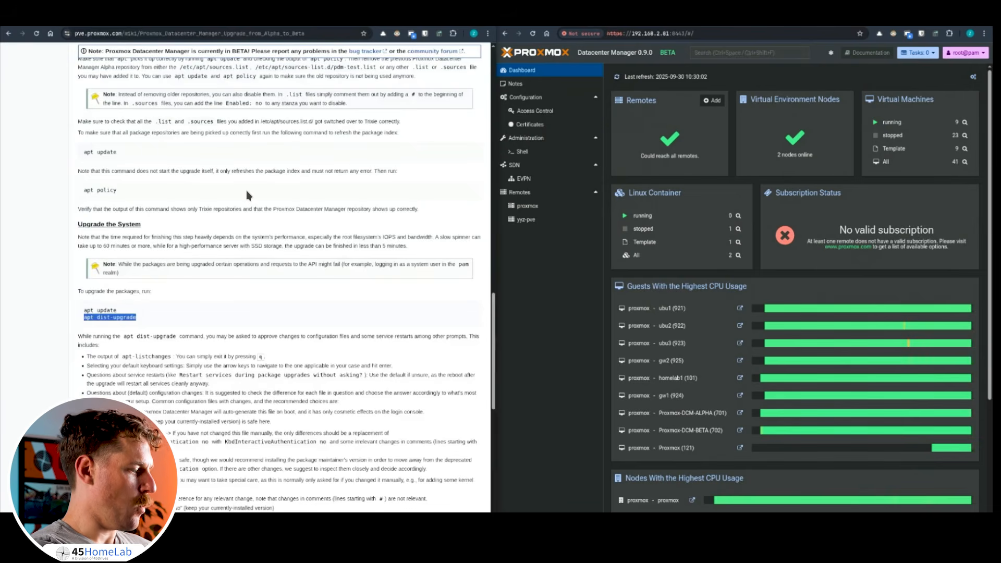
View the support-prox remote overview, then start Add Remote from the dashboard's Remotes panel.
left_click(254, 221)
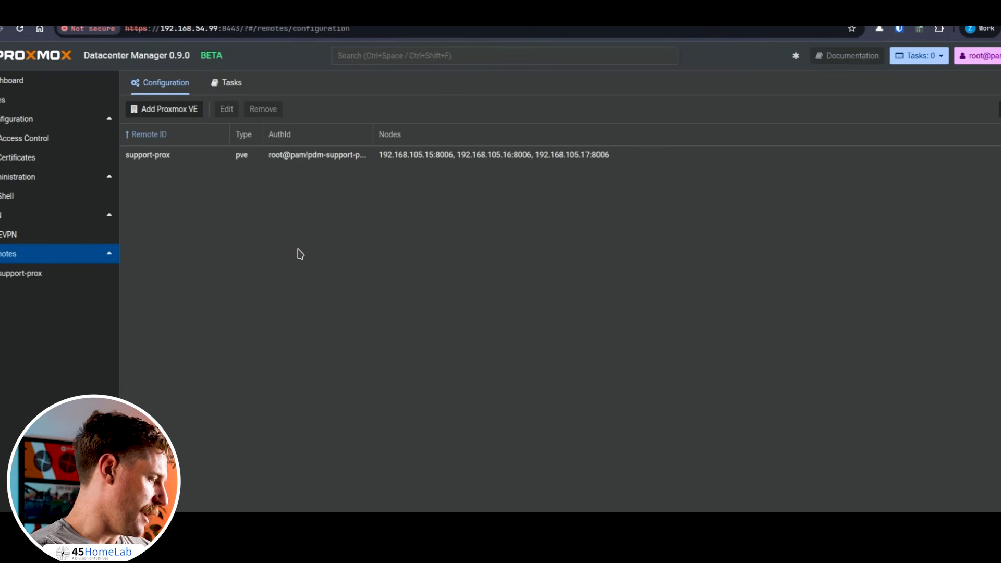
left_click(30, 276)
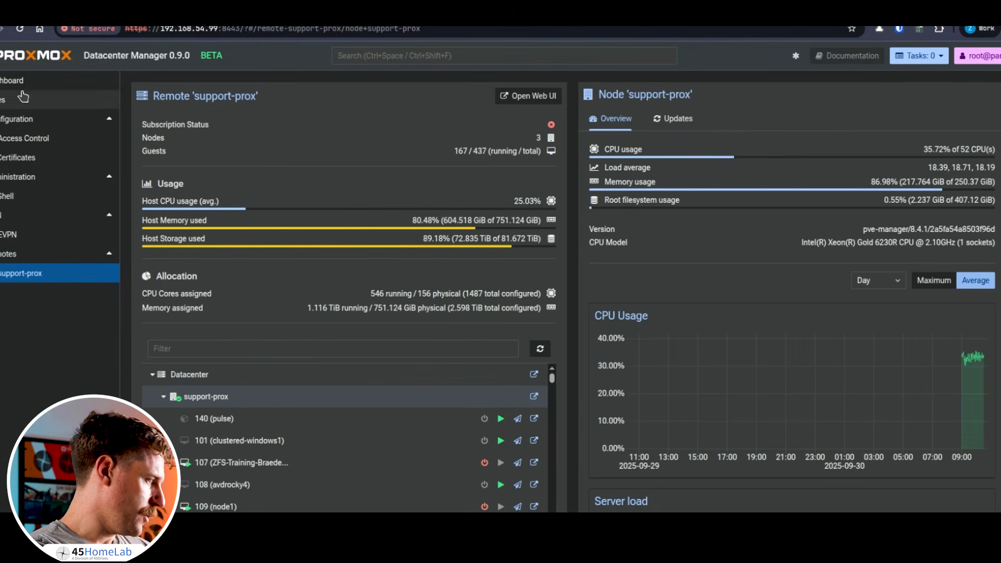
left_click(25, 83)
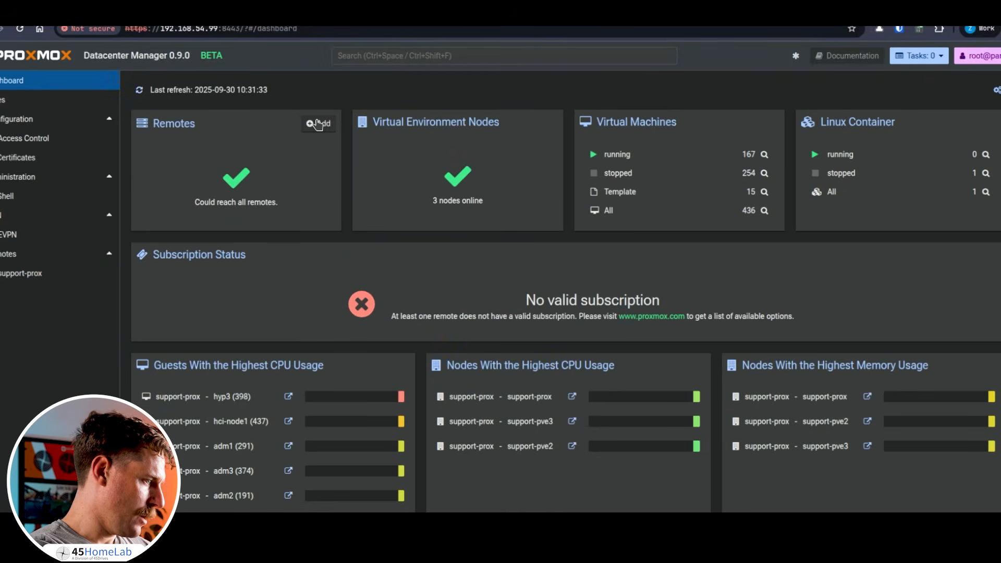
left_click(318, 124)
left_click(401, 307)
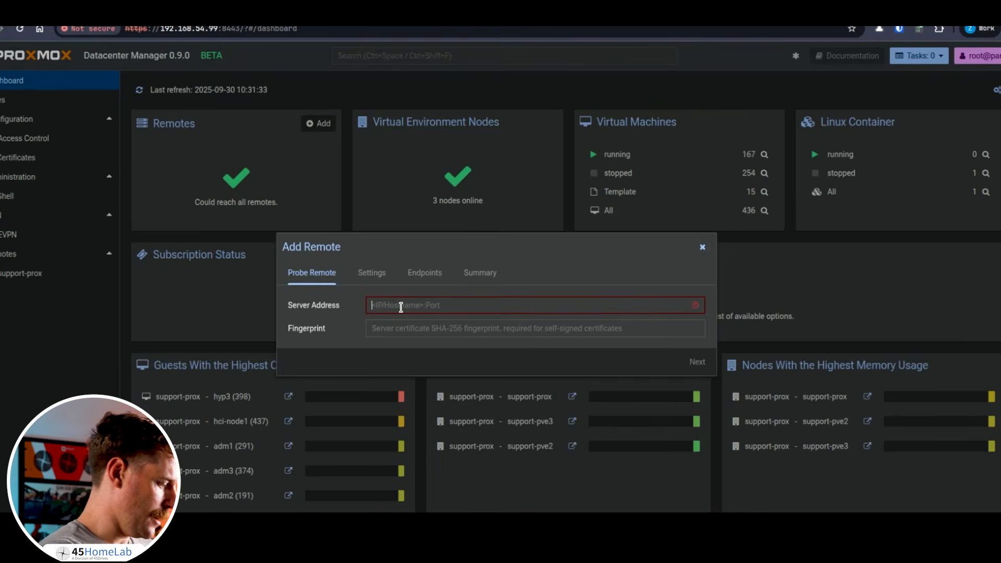
Probe 192.168.105.15:8006, trust its certificate, then cancel the Add Remote dialog.
type("192.168.105.15:8006")
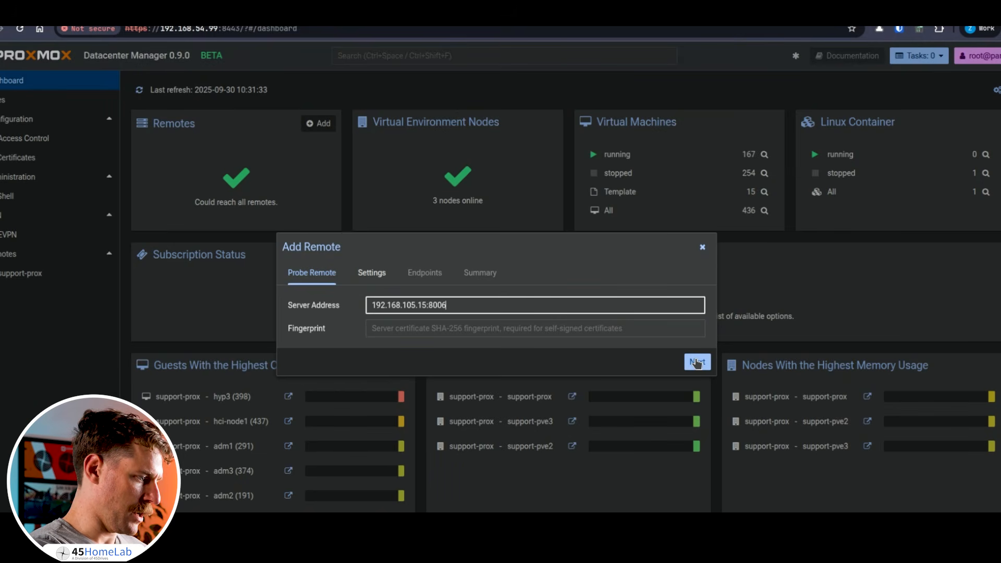
left_click(697, 362)
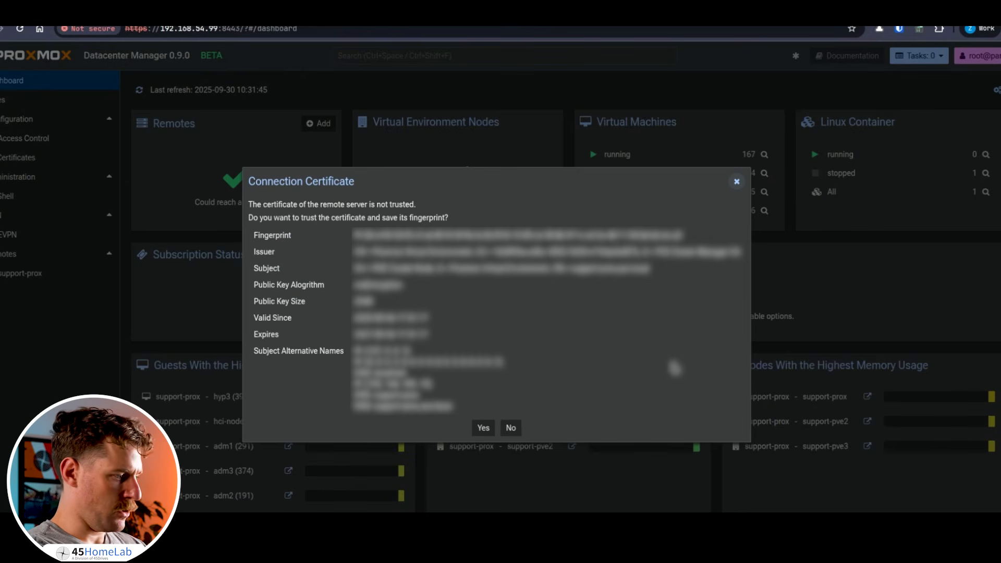
left_click(484, 428)
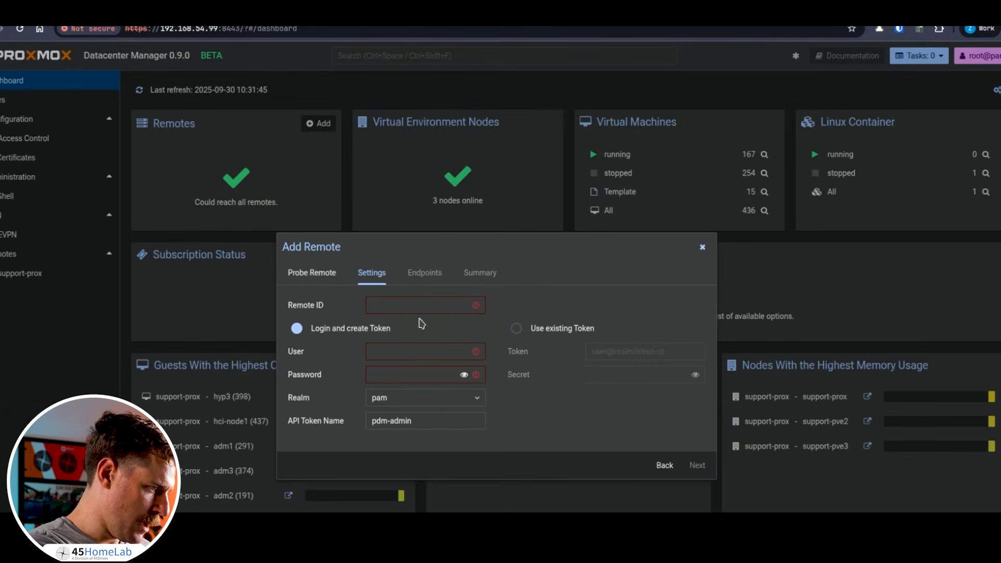
left_click(410, 302)
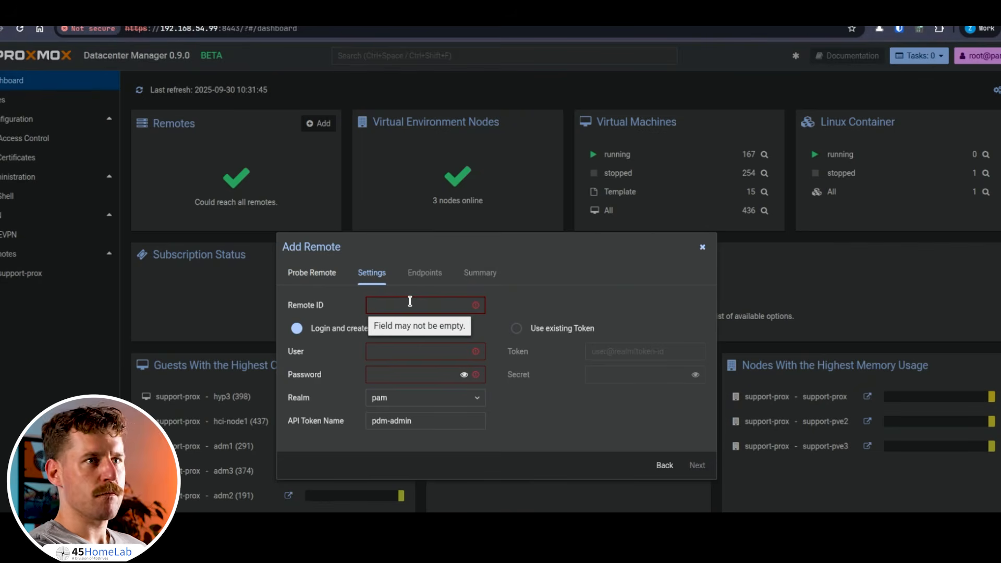
left_click(318, 273)
left_click(696, 362)
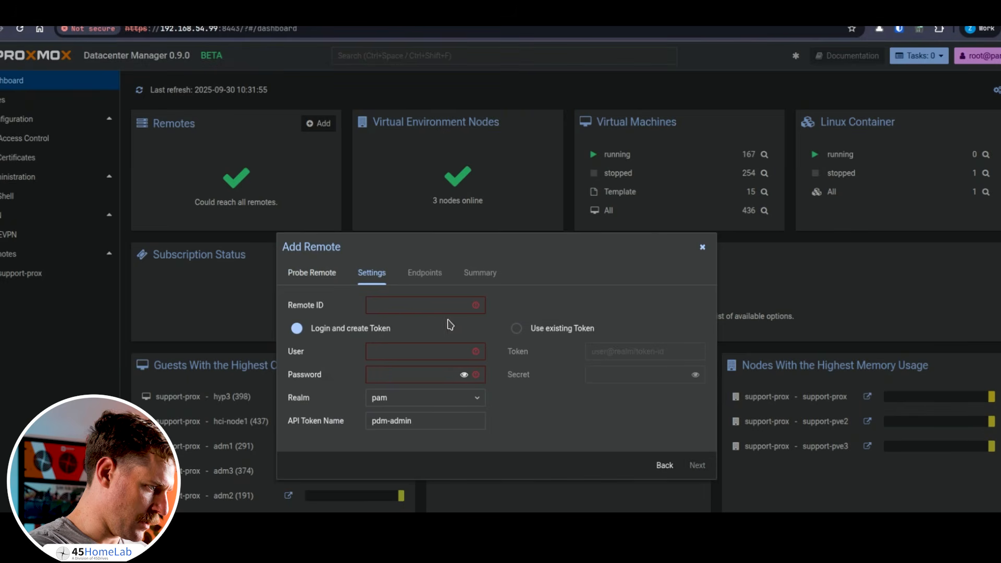
left_click(400, 307)
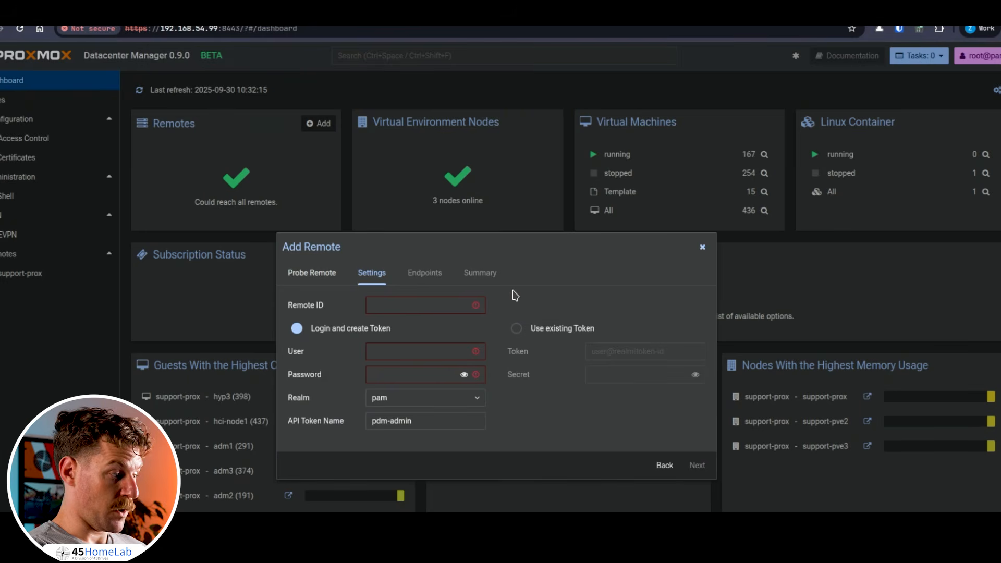
left_click(703, 248)
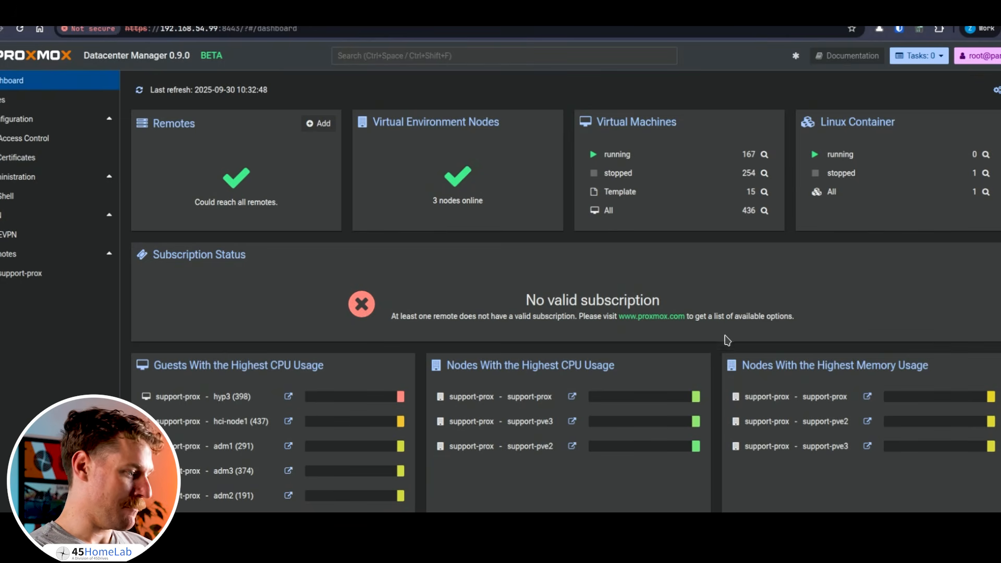
Scroll through the dashboard panels, then open the SDN zones overview.
scroll(666, 287, "down", 3)
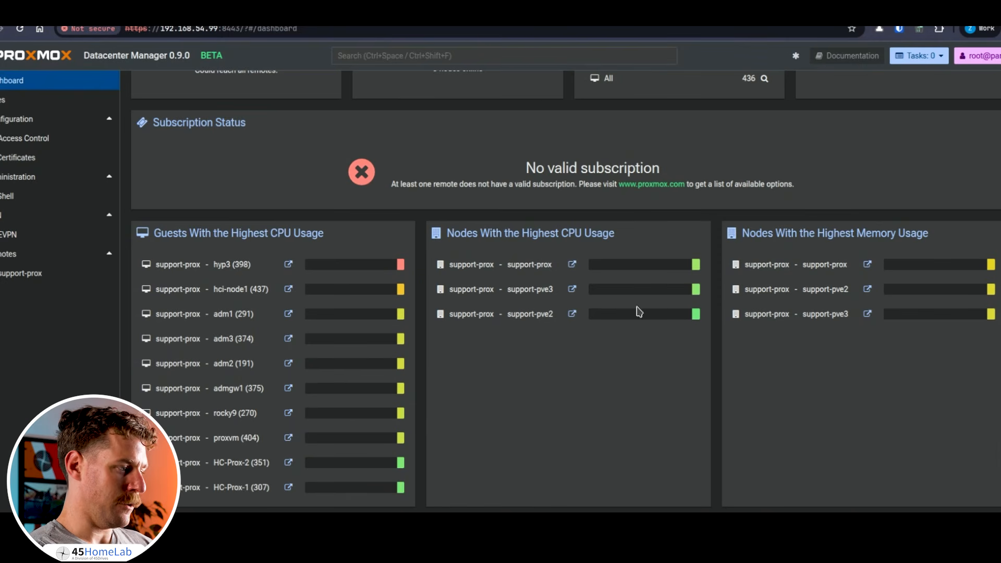
scroll(803, 354, "down", 3)
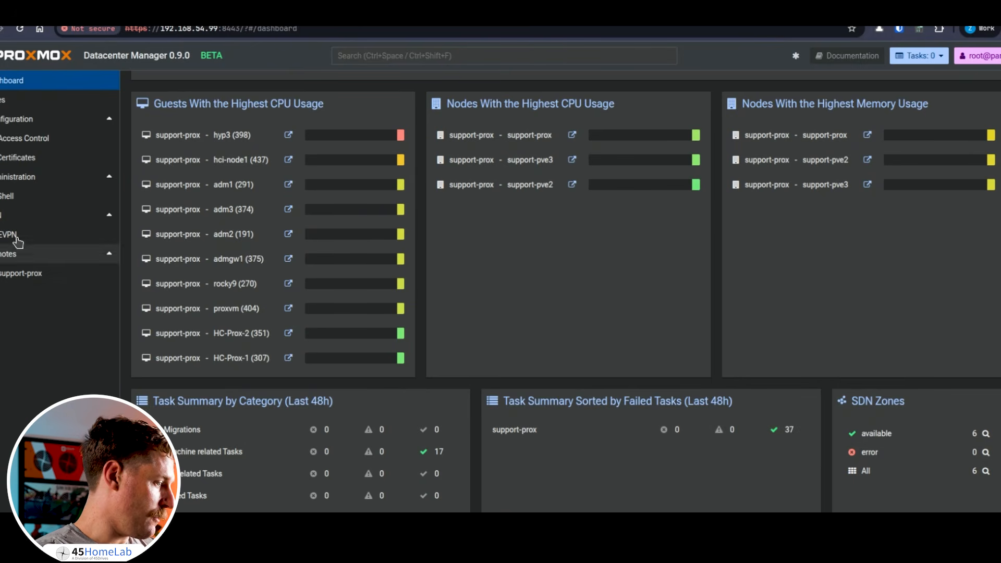
left_click(7, 219)
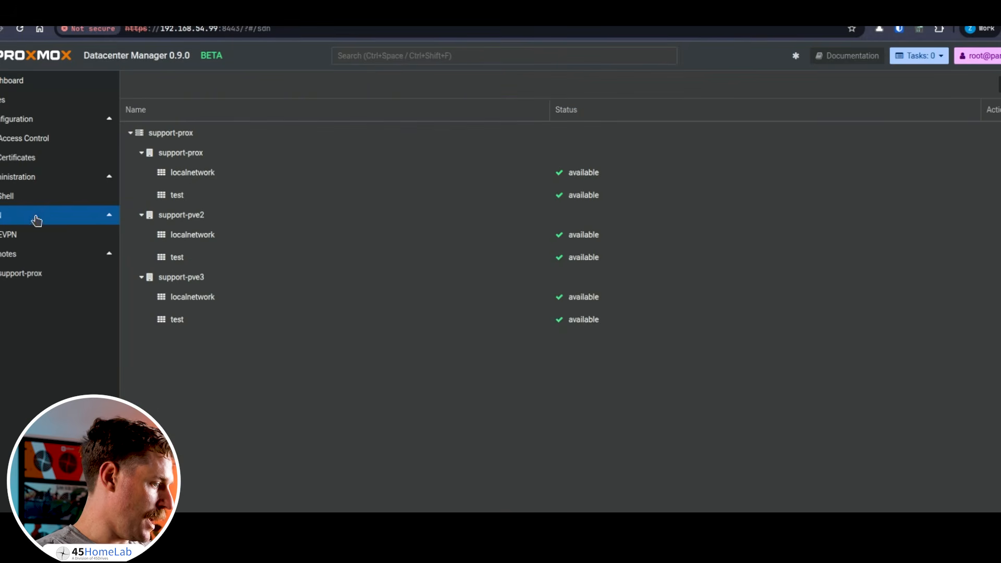
Select the test zone on support-pve3, then open the Remotes configuration list.
left_click(185, 322)
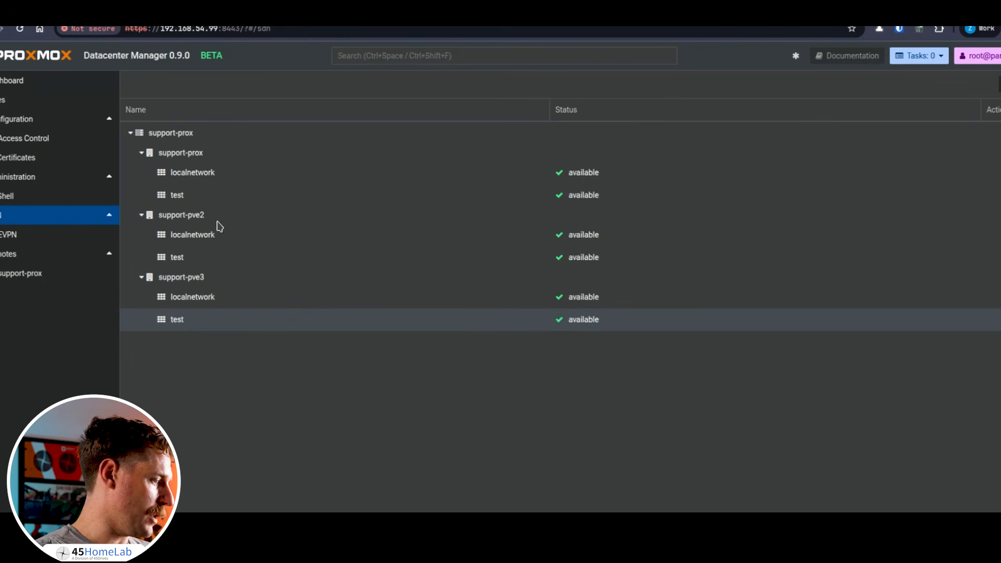
left_click(28, 259)
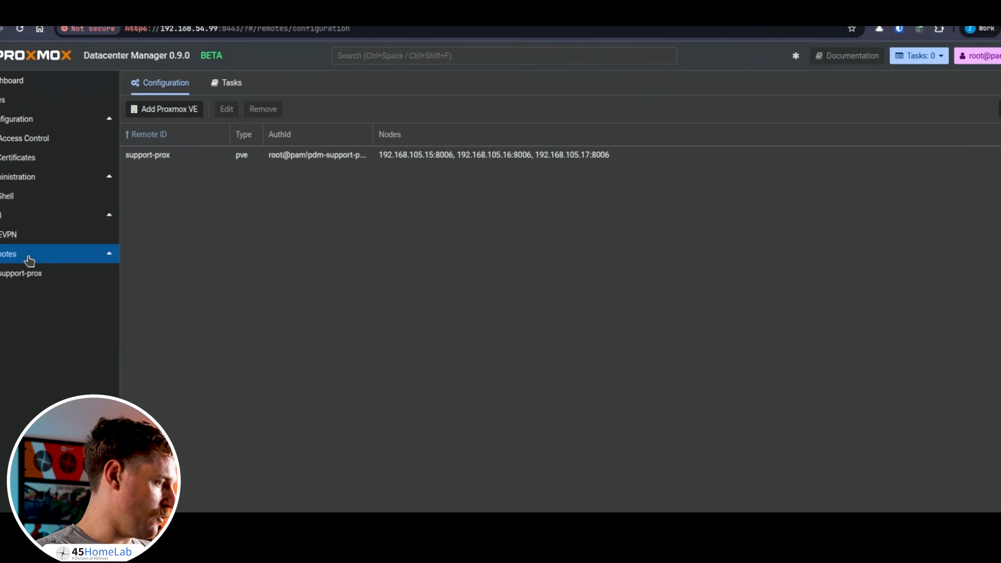
Browse the support-prox charts and guest list, then start migrating VM 114 (osd3).
left_click(30, 276)
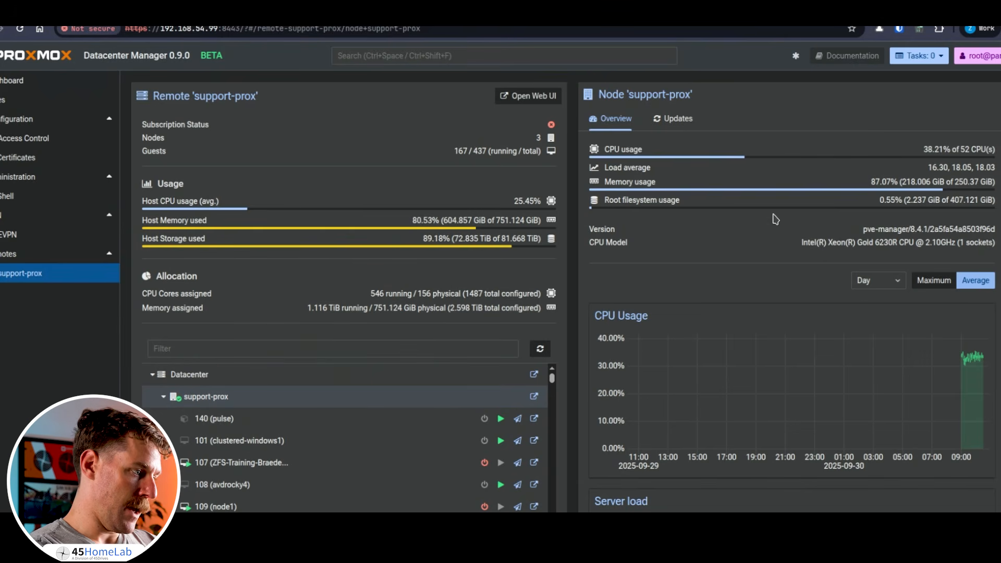
scroll(864, 292, "down", 2)
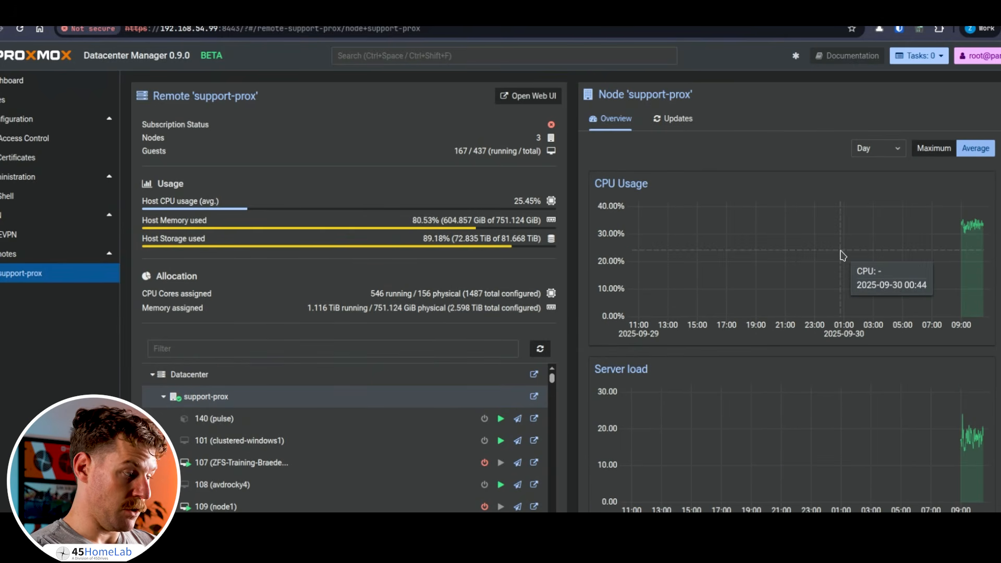
scroll(842, 261, "down", 1)
scroll(842, 260, "down", 2)
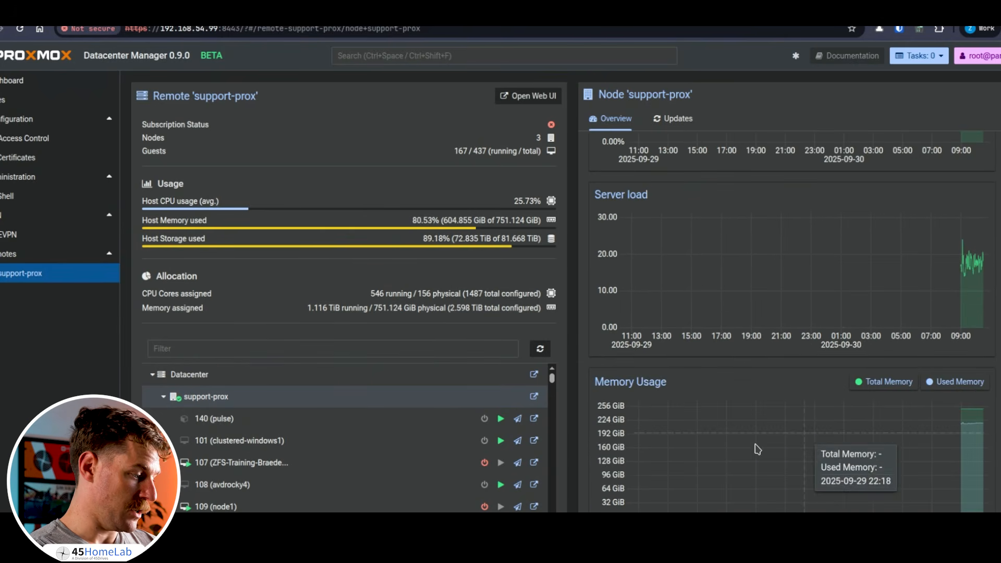
scroll(319, 407, "down", 5)
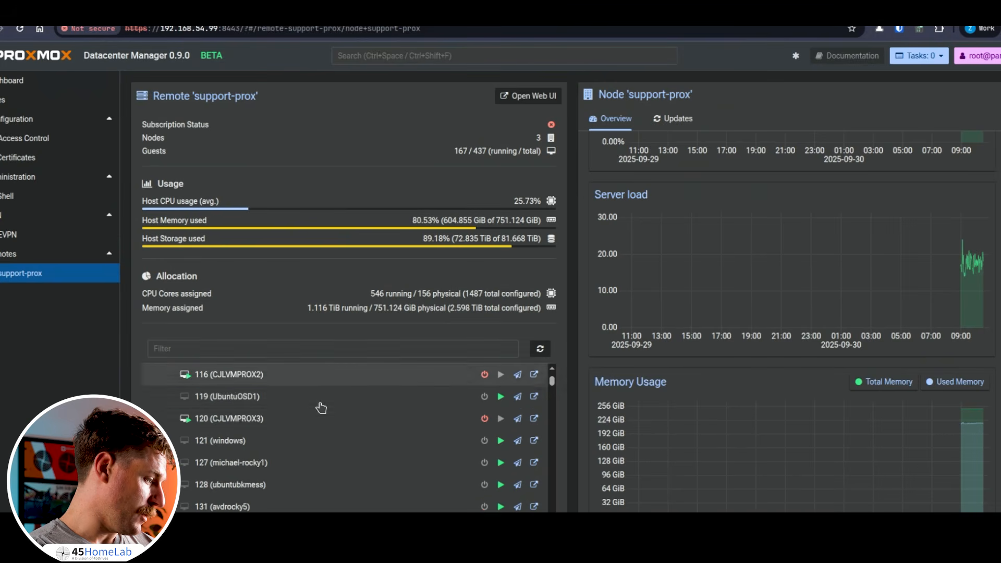
scroll(356, 420, "down", 1)
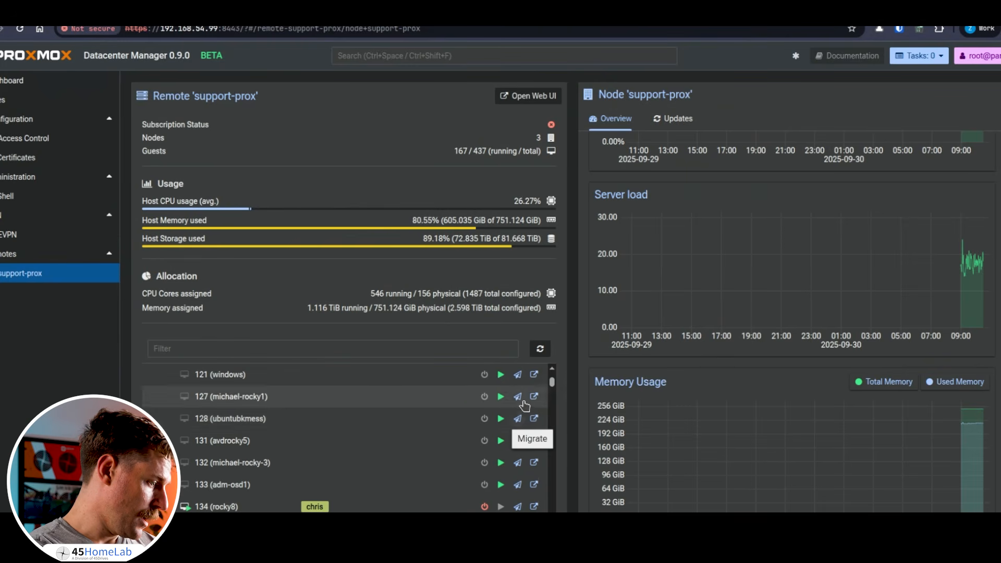
scroll(522, 410, "up", 6)
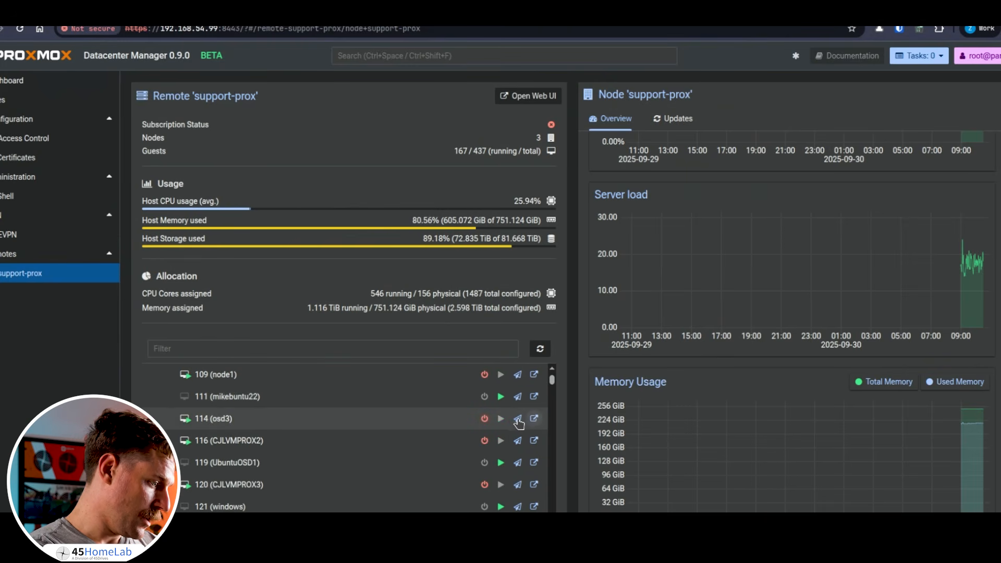
left_click(517, 418)
Keep support-prox as the target remote and choose support-pve2 as the target node.
left_click(656, 286)
left_click(575, 327)
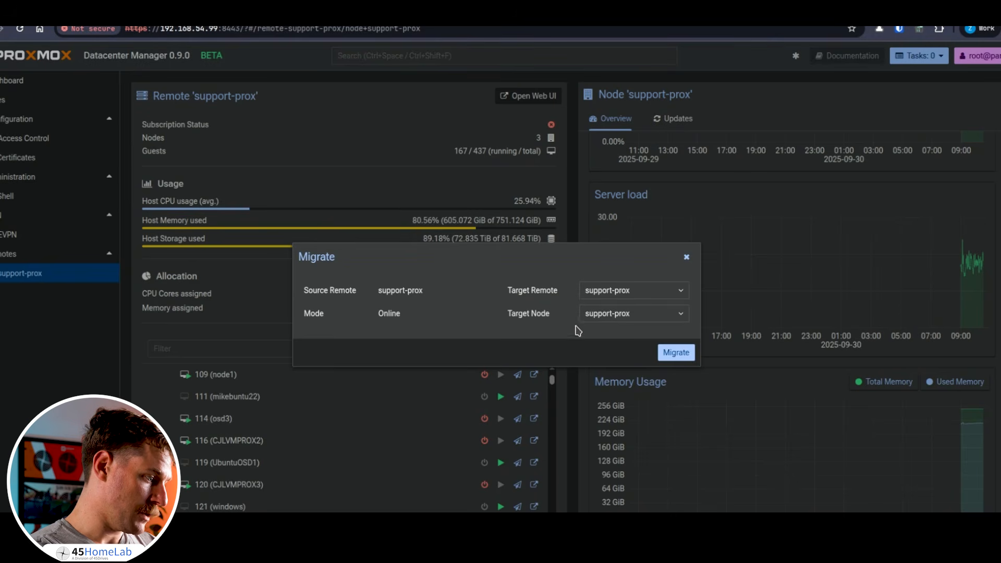
left_click(604, 314)
left_click(621, 373)
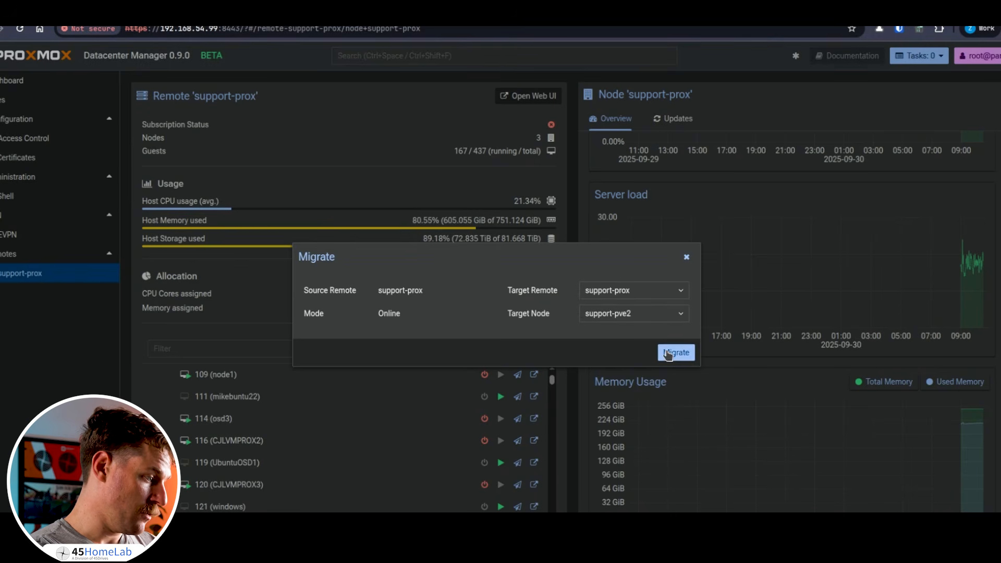
Start the VM 114 migration and review the migration task's output log.
left_click(675, 352)
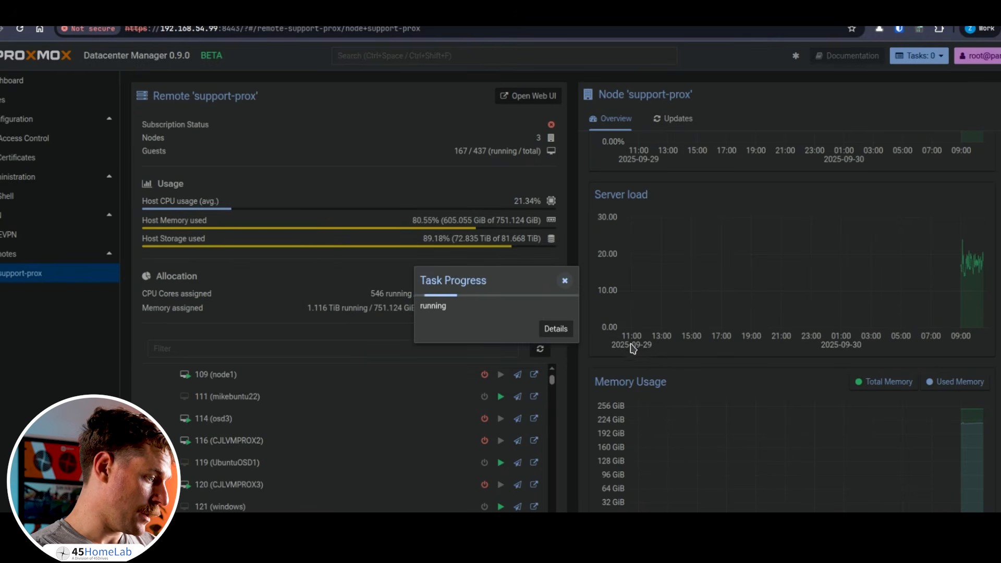
left_click(555, 329)
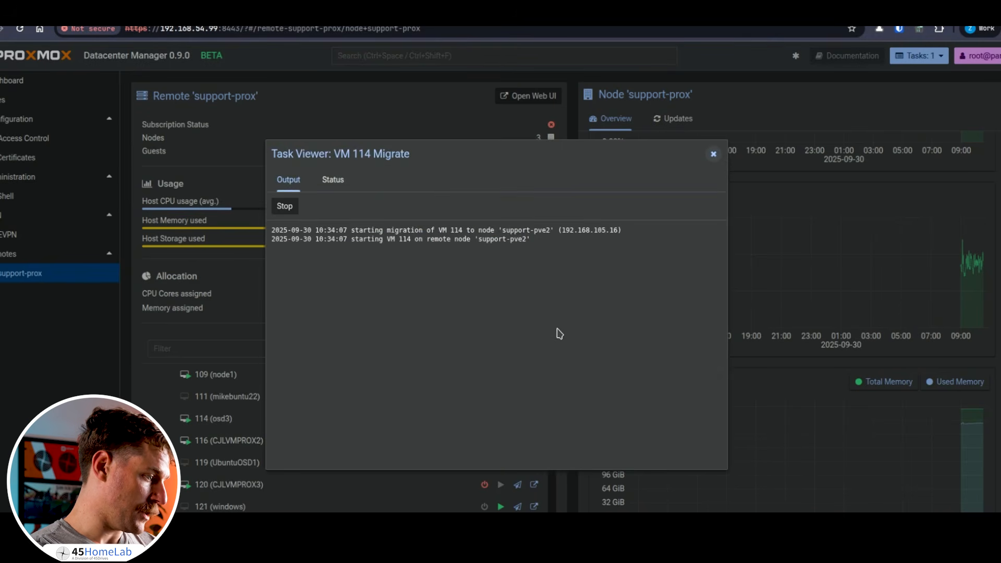
left_click(713, 153)
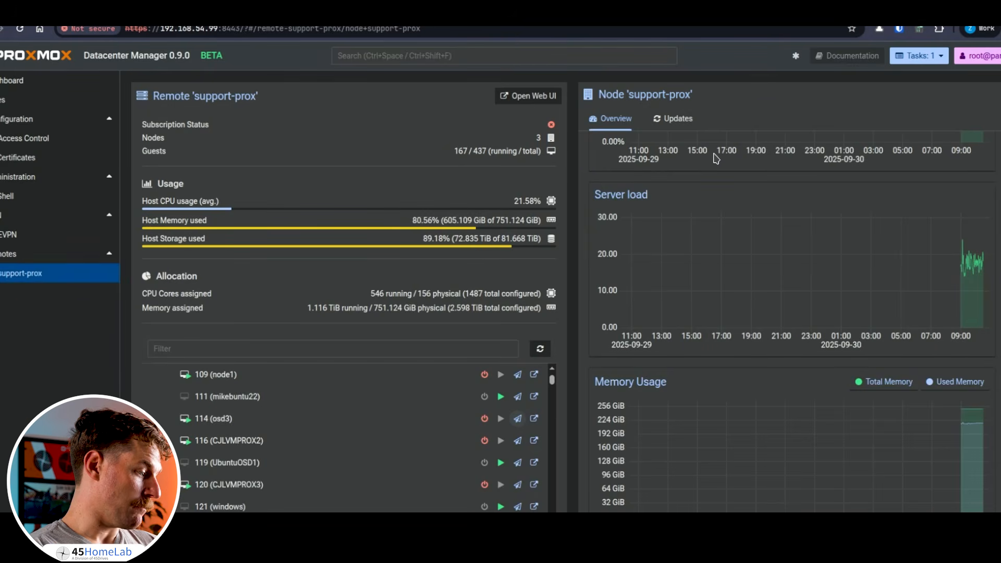